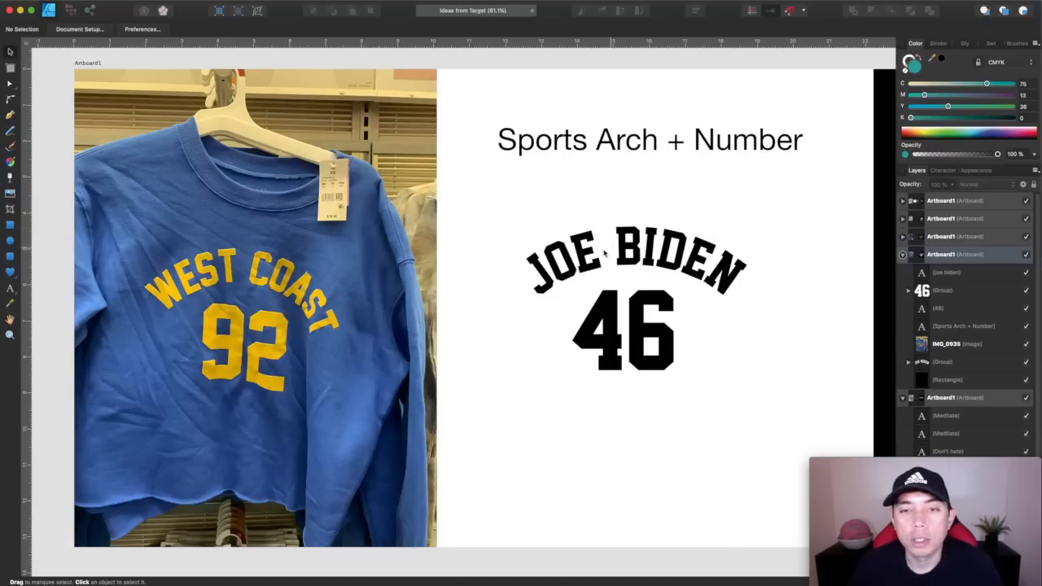
Compare the Sports Arch + Number samples on white and black with the West Coast sweatshirt photo
scroll(595, 259, "right", 5)
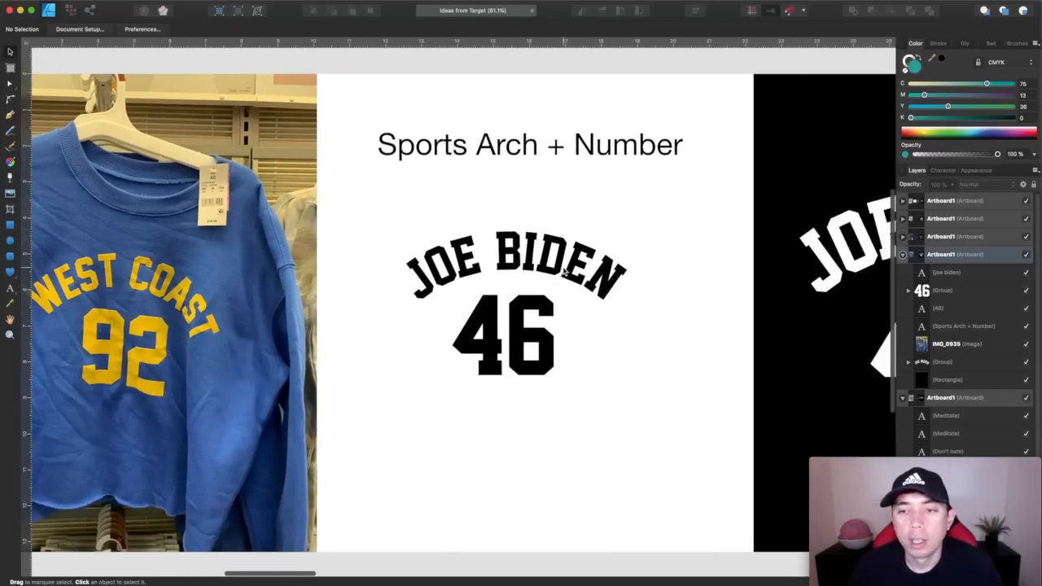
scroll(563, 271, "right", 4)
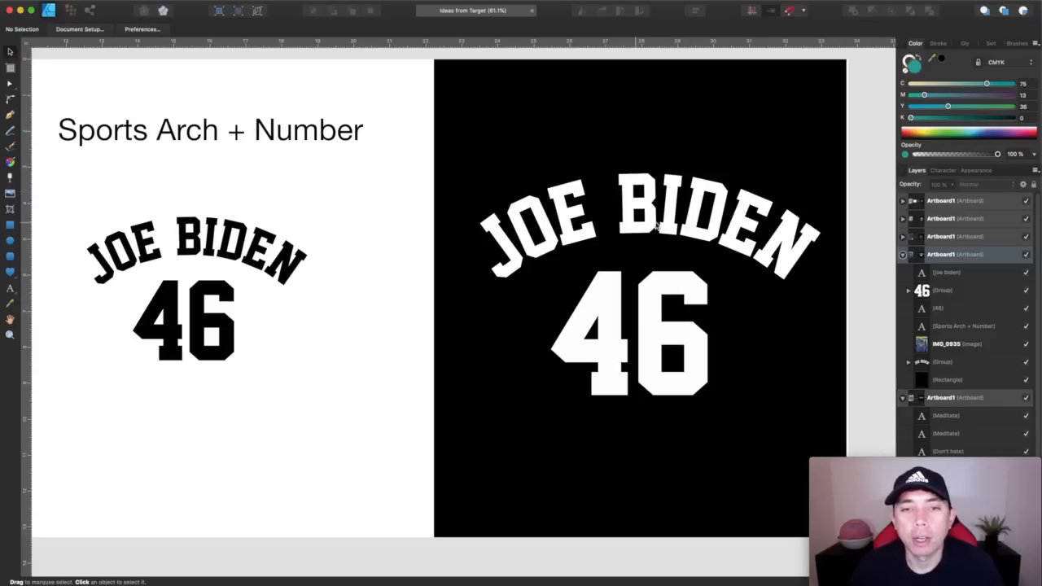
scroll(502, 303, "left", 5)
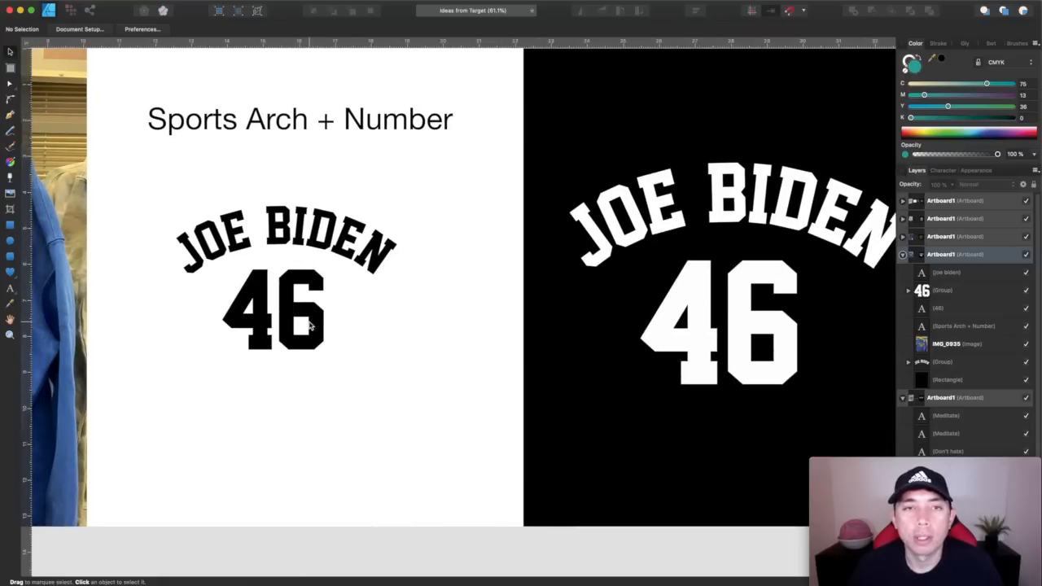
scroll(321, 335, "left", 8)
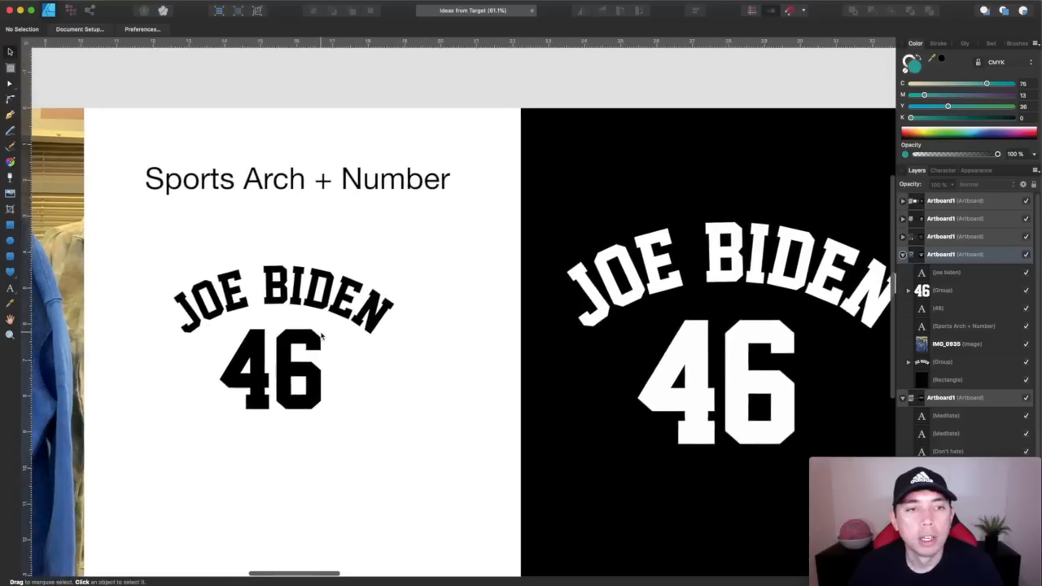
scroll(321, 336, "left", 2)
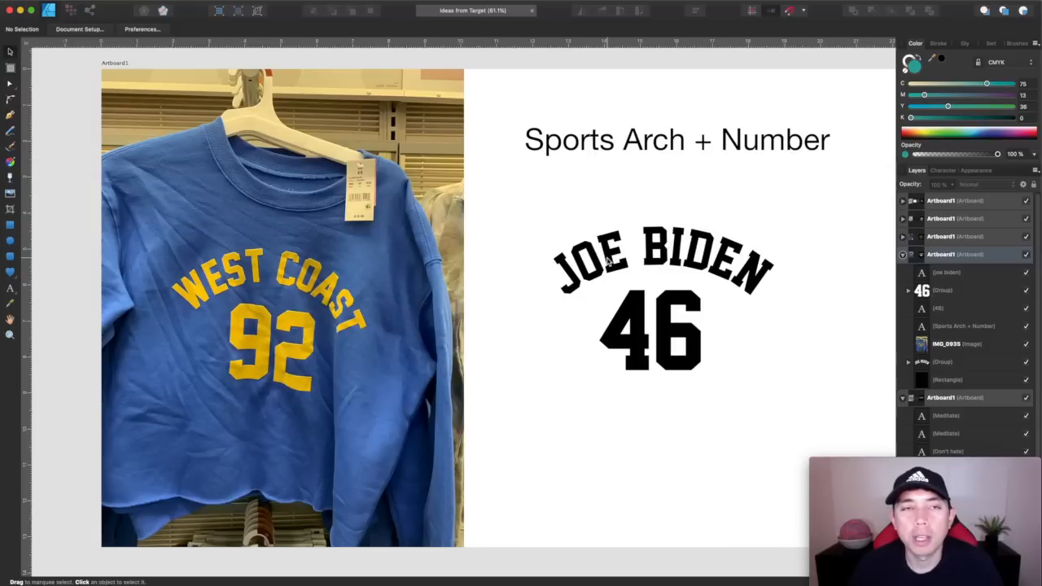
scroll(606, 259, "right", 6)
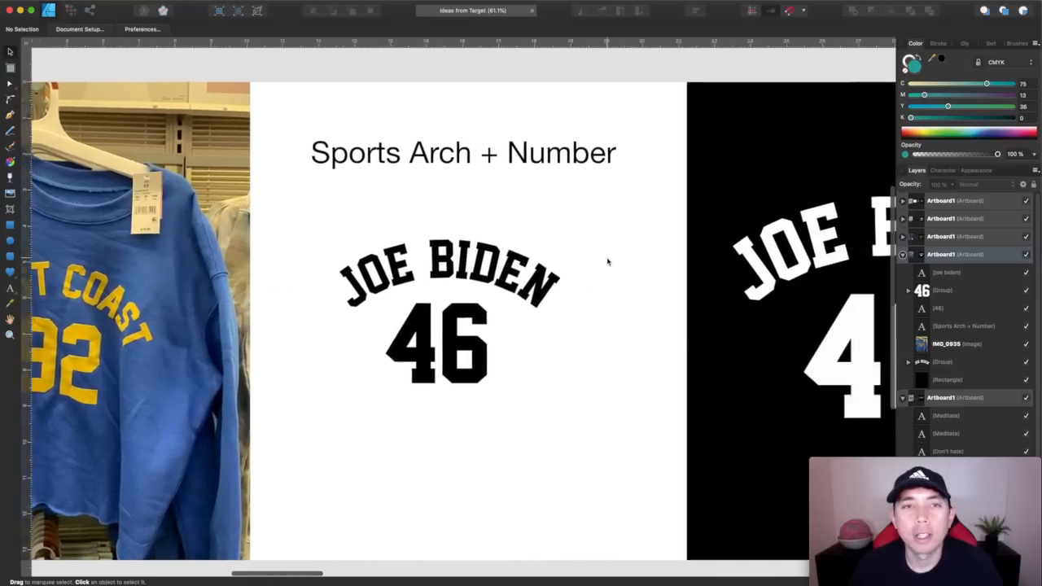
scroll(607, 261, "right", 18)
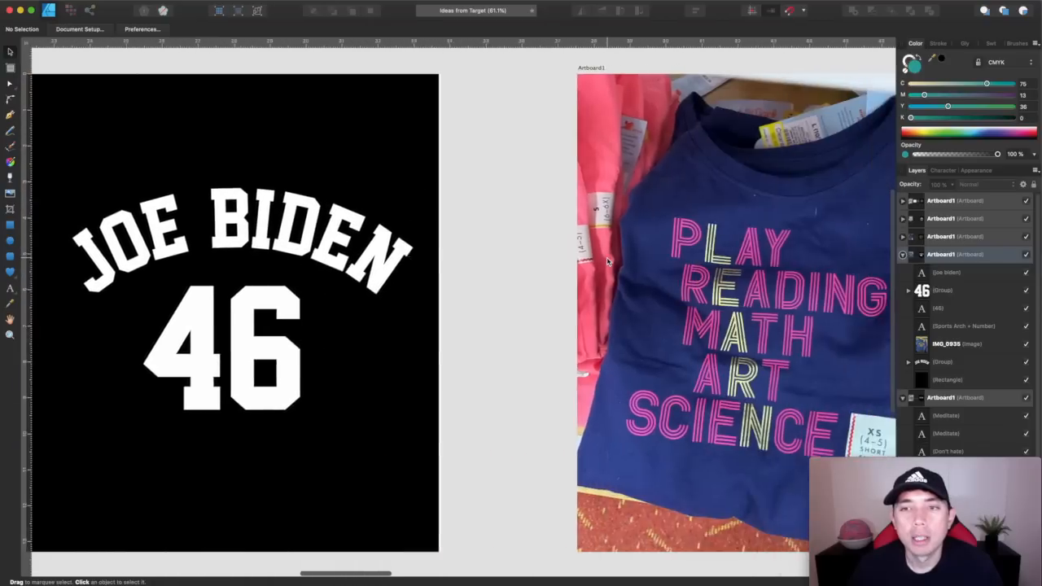
View the Vintage Font + Hidden Word artboard and select its "A REALLY" text line to check the font
scroll(607, 261, "right", 9)
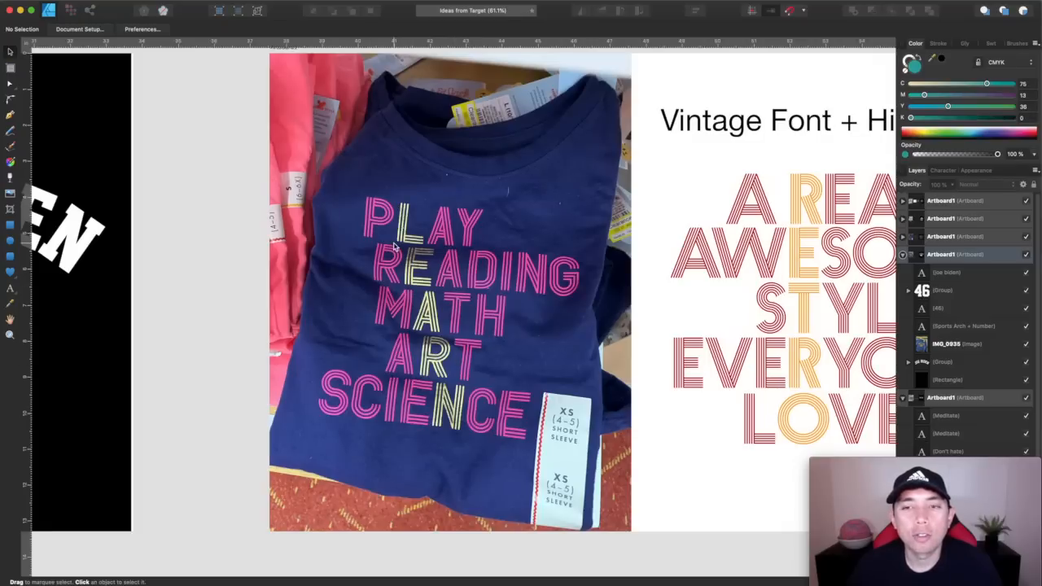
scroll(394, 246, "right", 6)
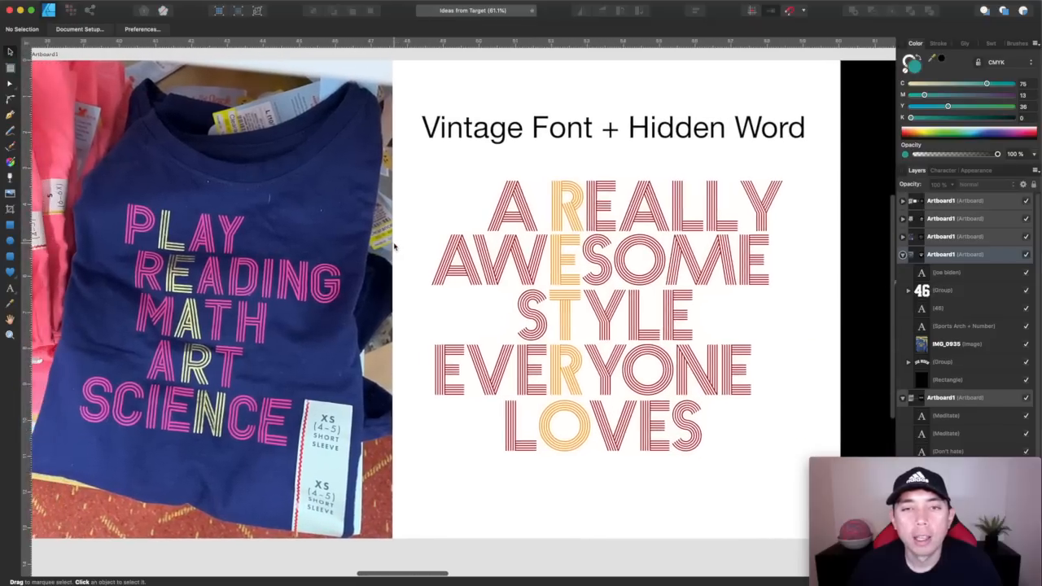
scroll(394, 246, "left", 1)
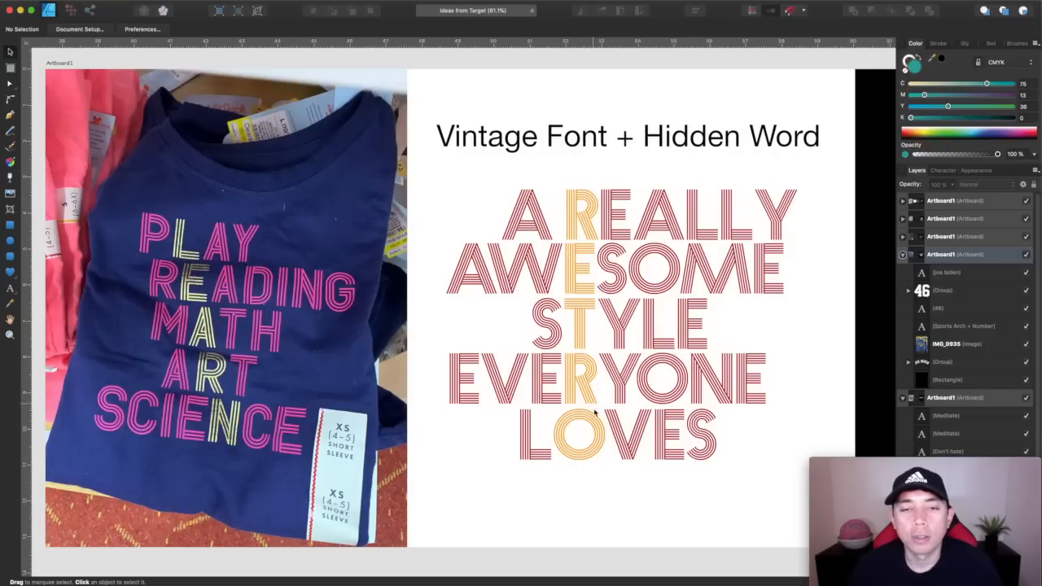
left_click(529, 207)
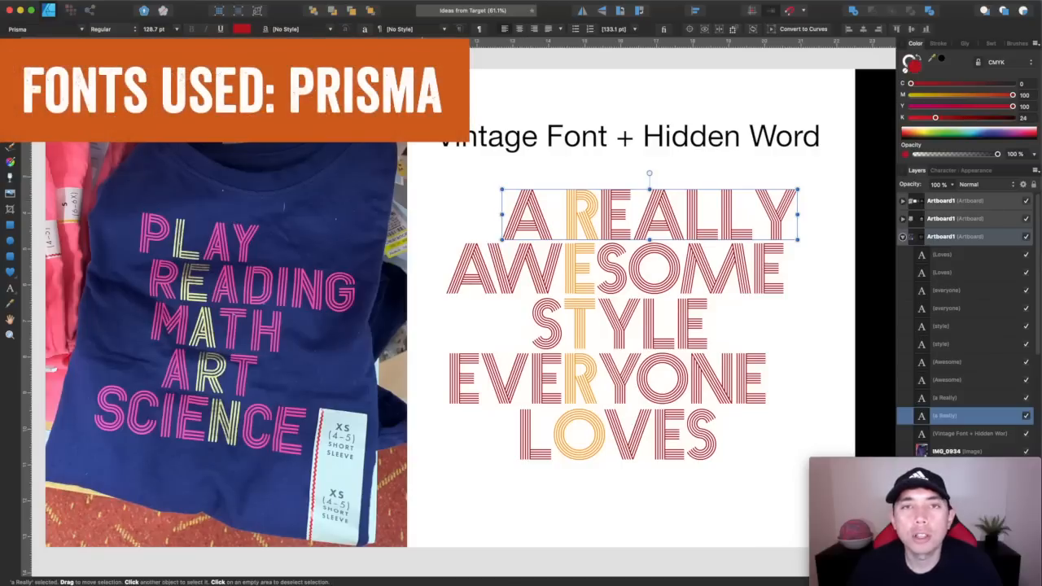
left_click(459, 224)
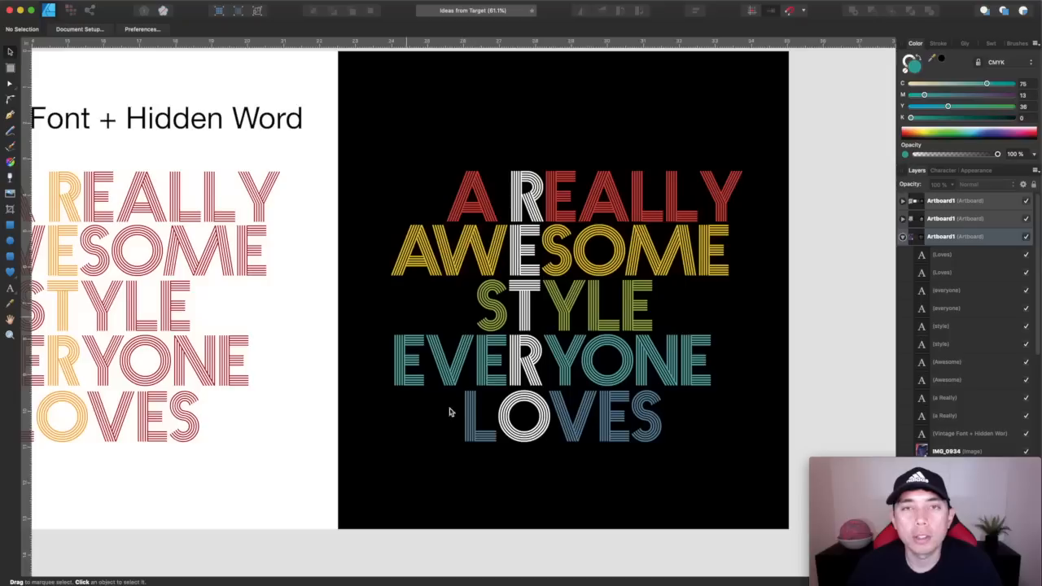
Compare the multicolour hidden-word design on black with the red-and-orange version and the navy shirt photo
scroll(503, 172, "left", 3)
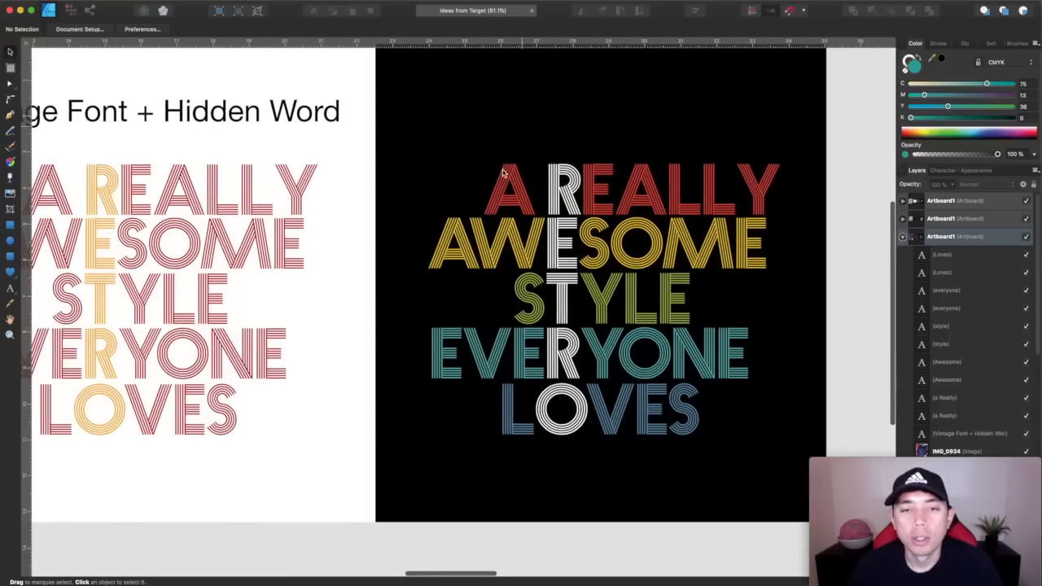
scroll(568, 234, "left", 2)
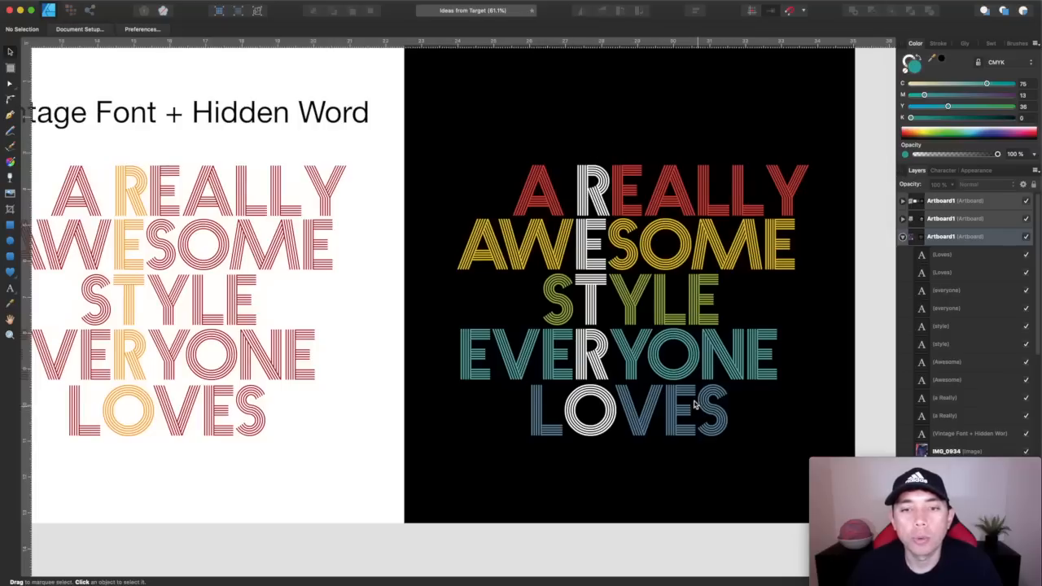
scroll(628, 209, "down", 2)
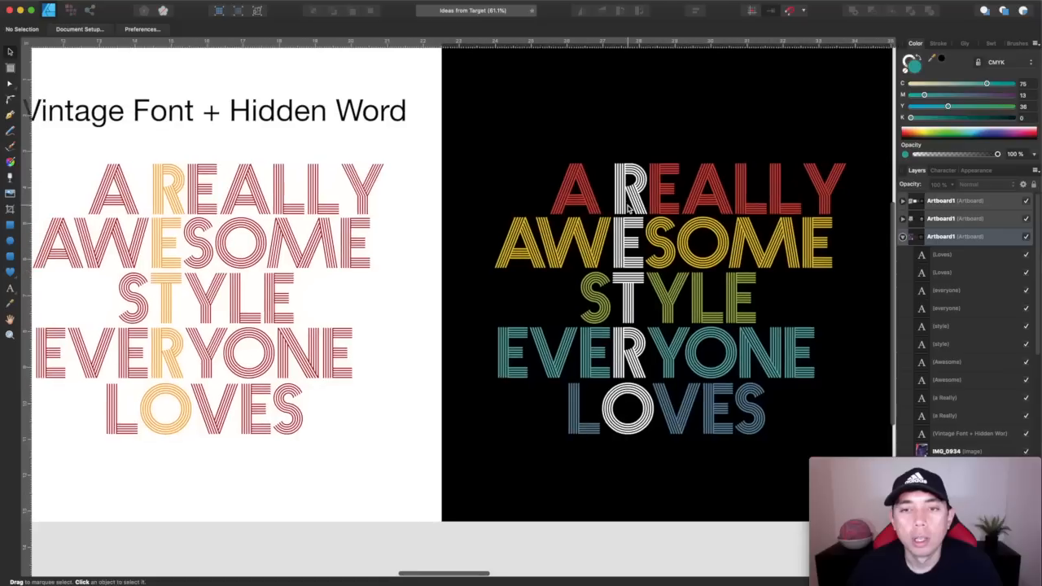
scroll(627, 209, "down", 3)
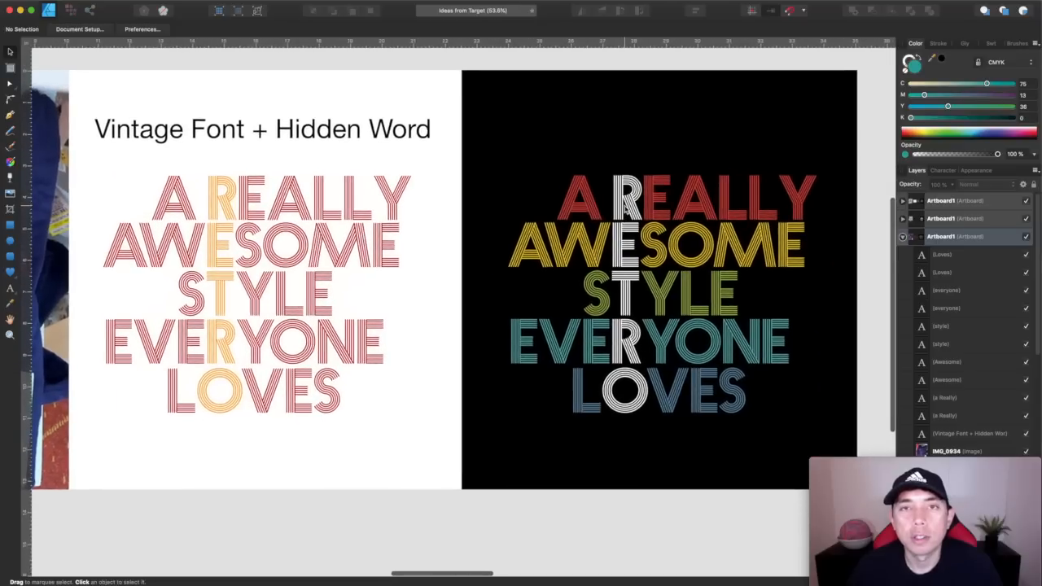
scroll(625, 208, "left", 4)
scroll(625, 209, "left", 8)
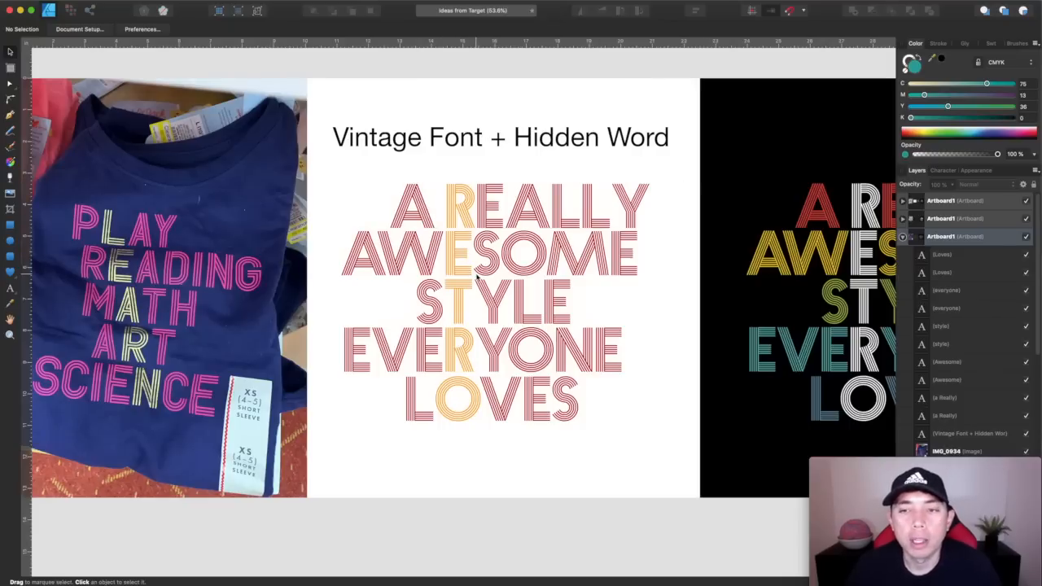
scroll(489, 277, "right", 6)
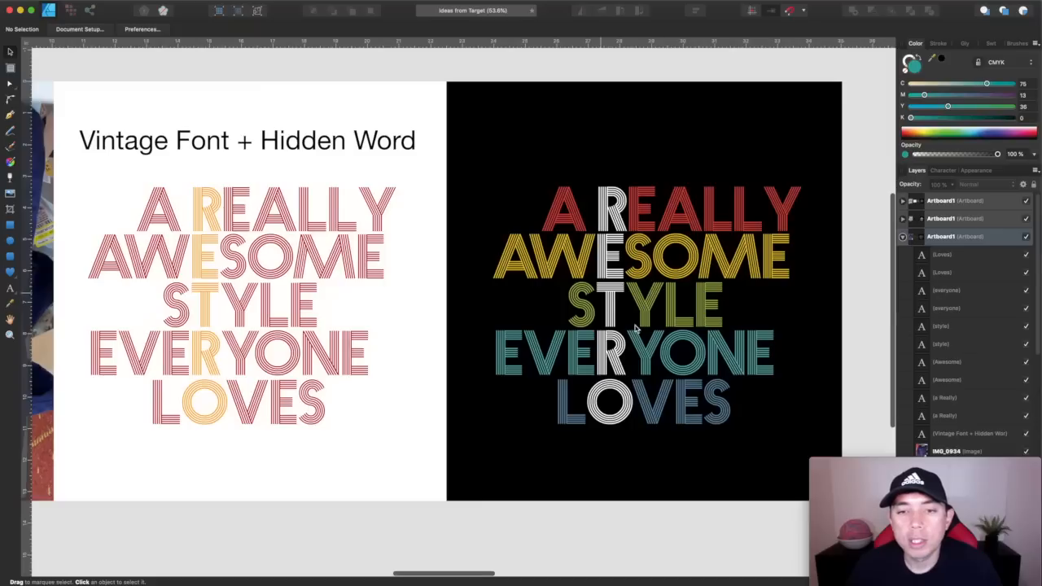
scroll(623, 324, "left", 8)
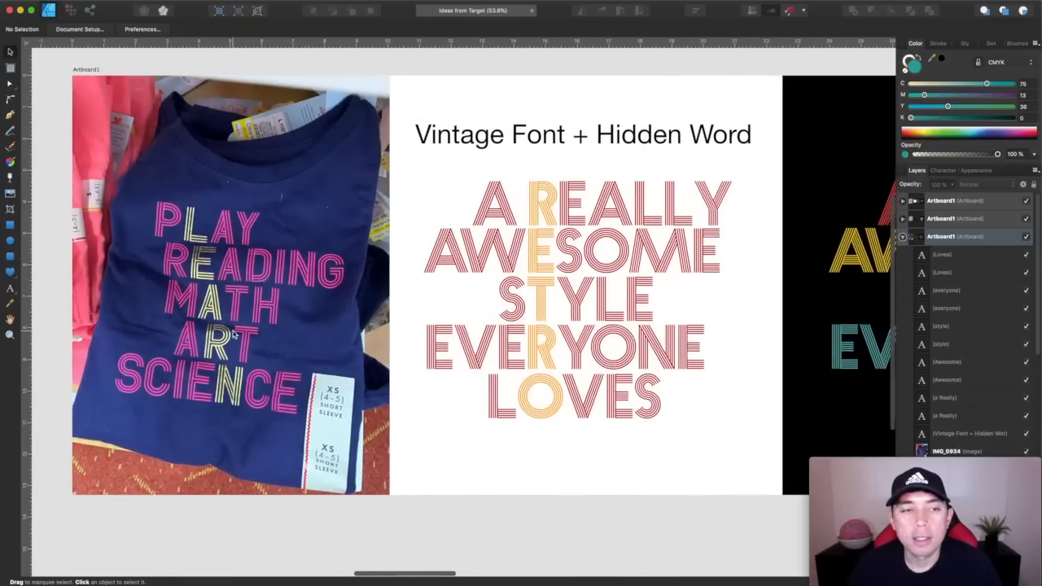
scroll(233, 333, "right", 8)
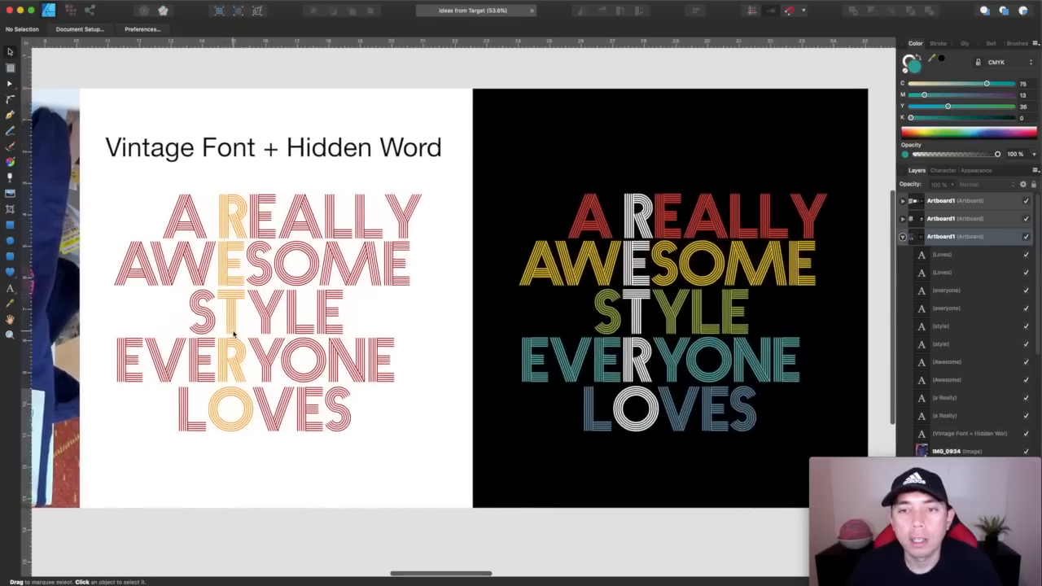
scroll(233, 334, "left", 6)
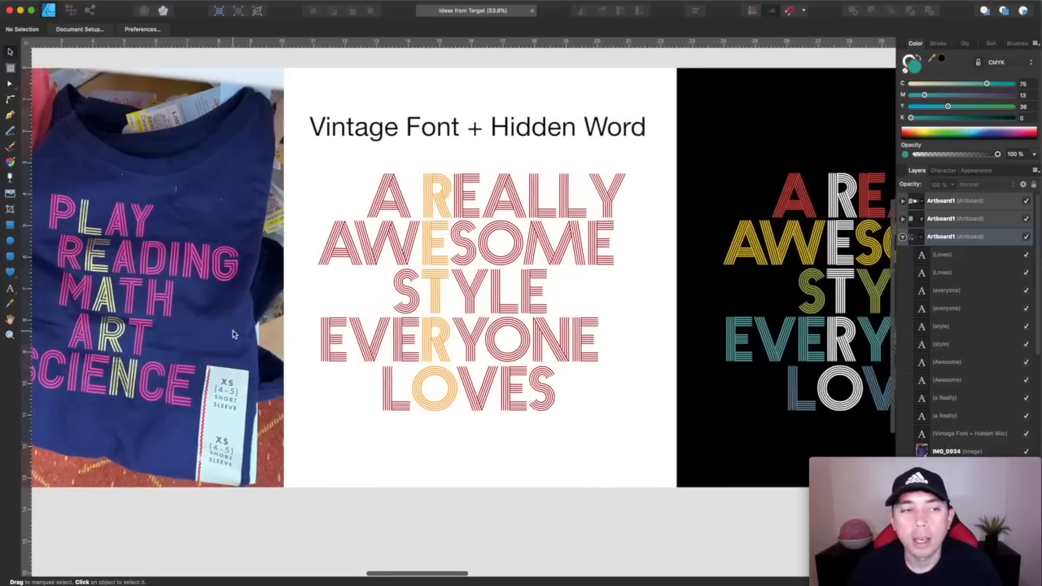
scroll(385, 310, "right", 7)
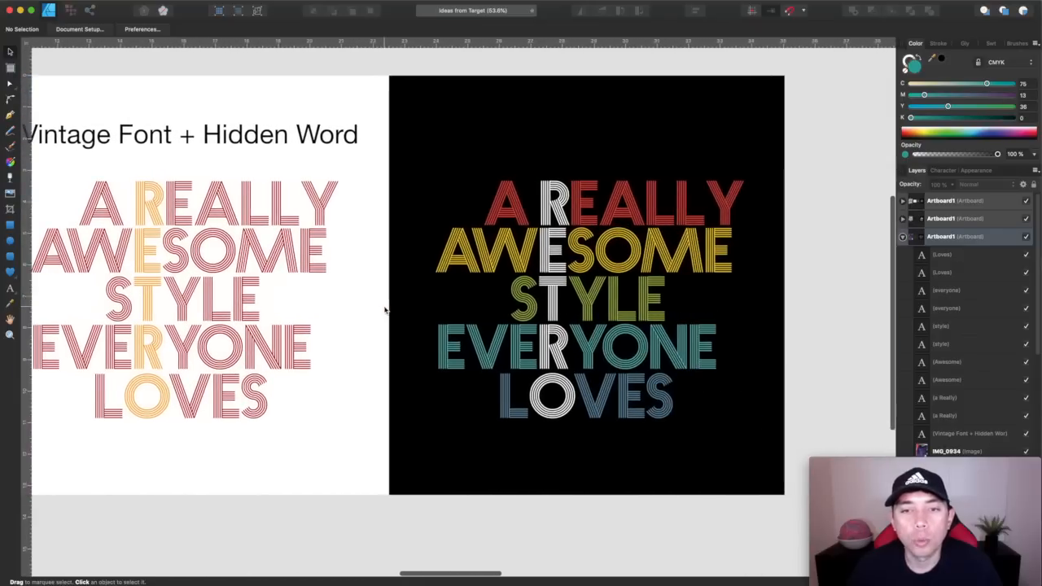
scroll(557, 257, "left", 8)
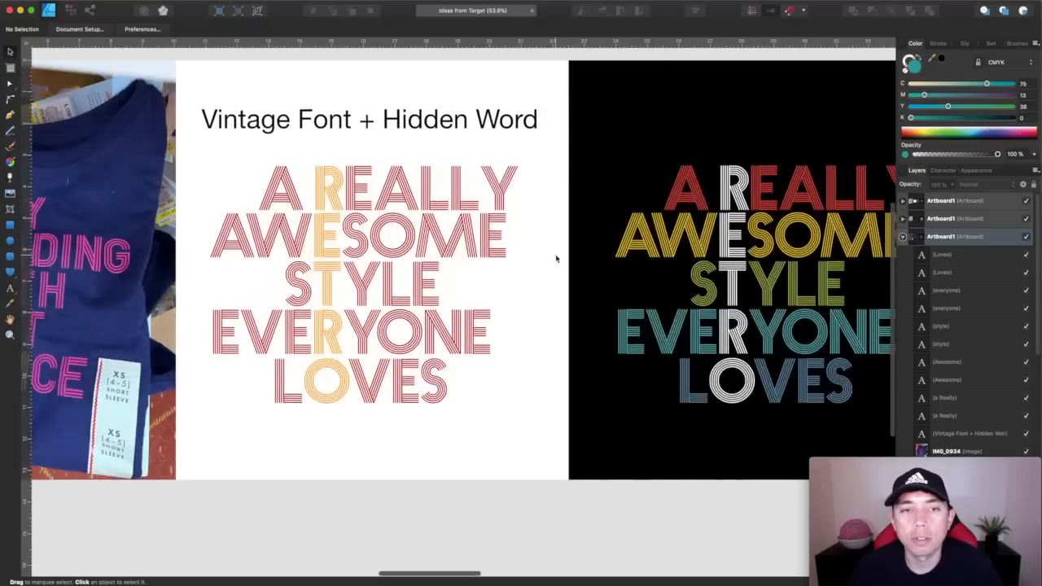
scroll(557, 257, "right", 4)
scroll(556, 258, "left", 5)
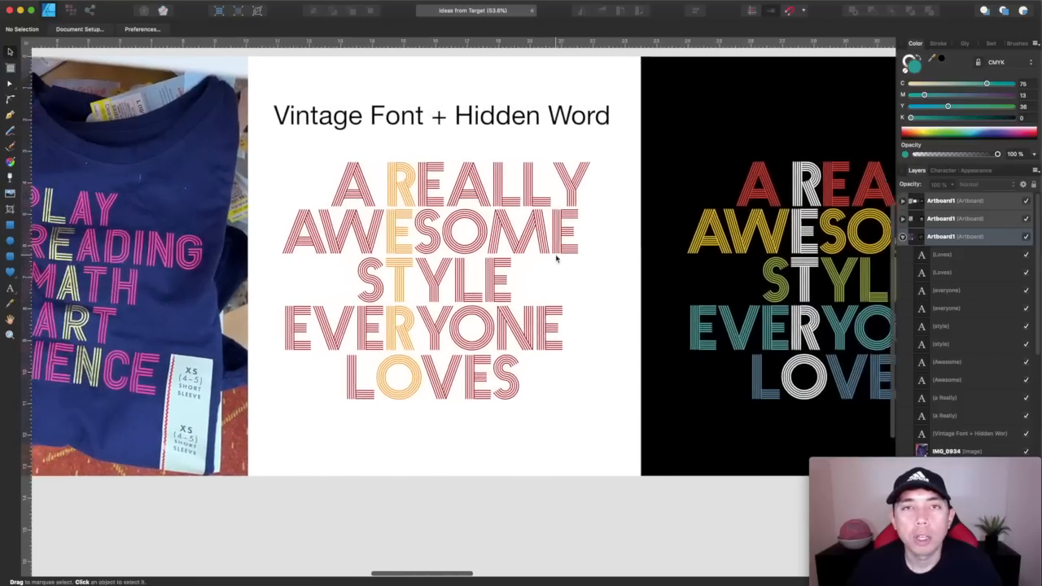
Examine the Line Drawing + Circle artboard, comparing the Take a Hike sample with the Think Outside shirt photo
scroll(556, 257, "up", 1)
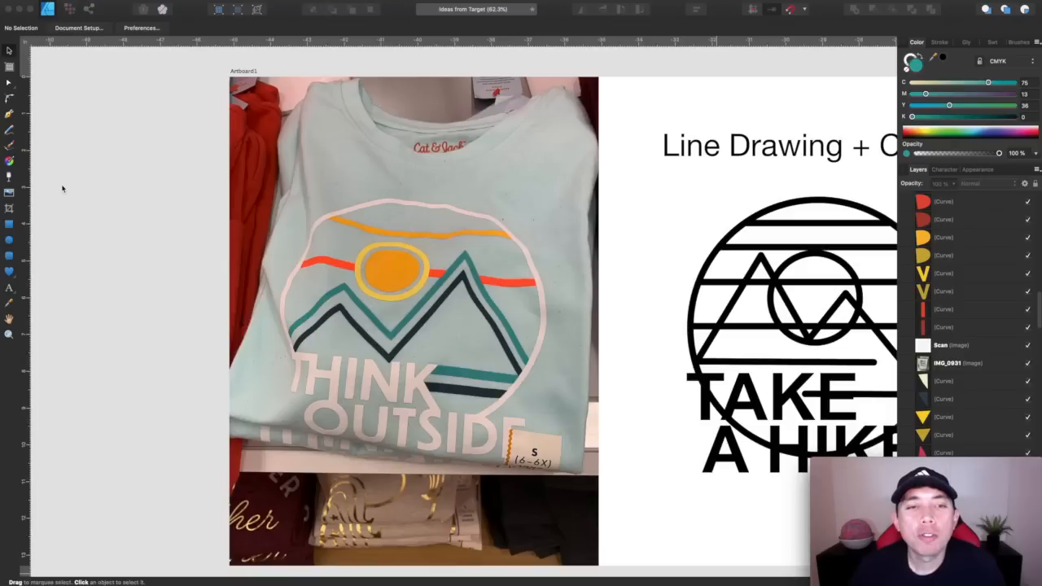
scroll(62, 188, "down", 1)
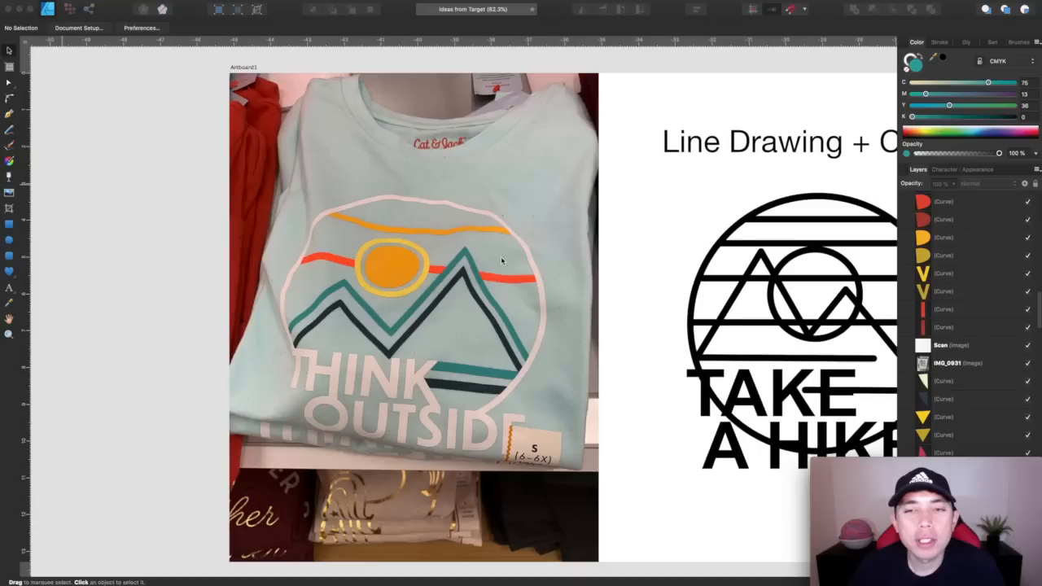
scroll(502, 262, "right", 5)
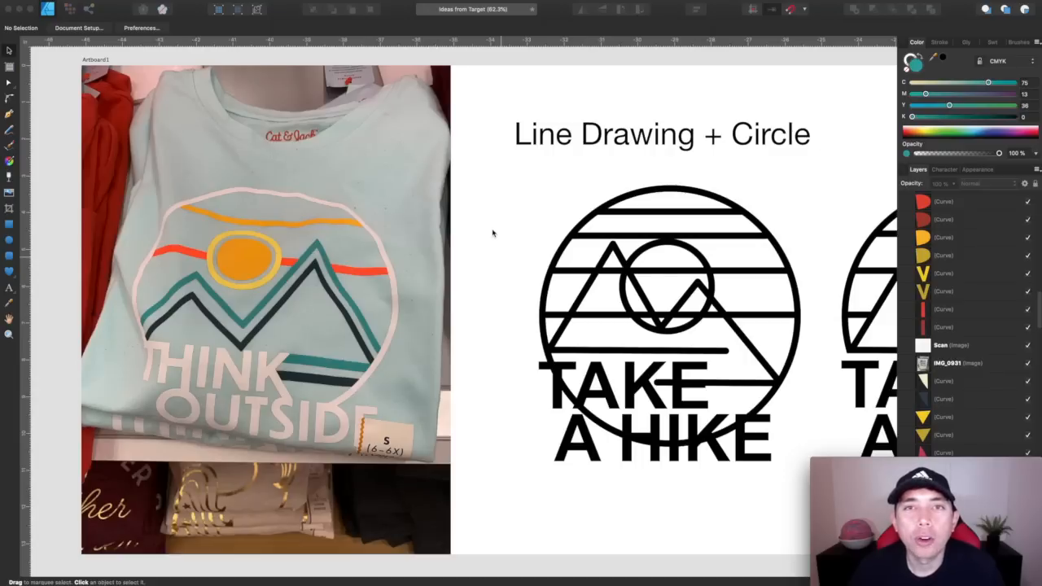
scroll(628, 290, "right", 3)
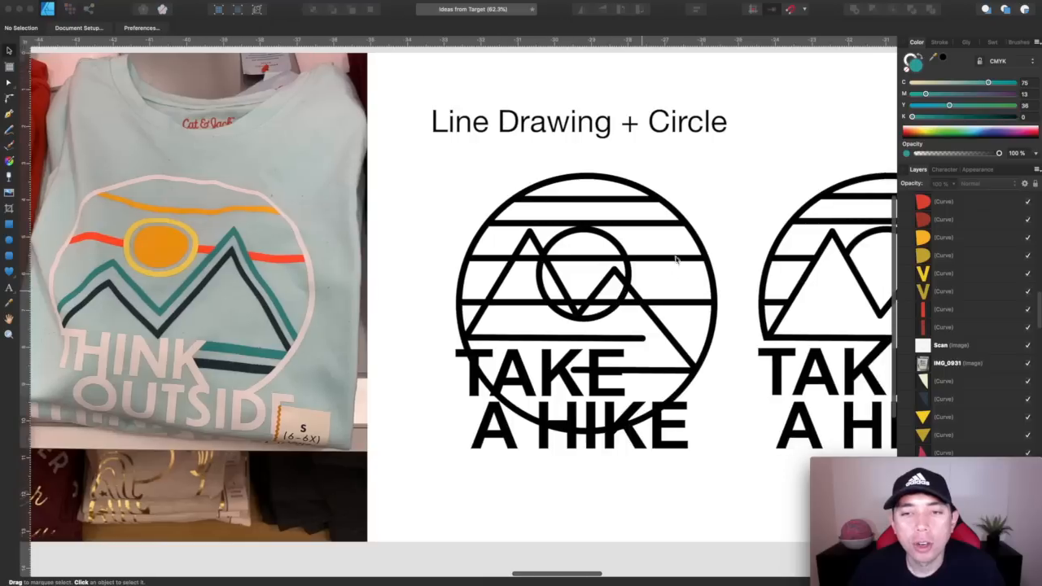
Inspect how the first Take a Hike drawing is built by selecting its large circle and individual horizontal lines
left_click(690, 236)
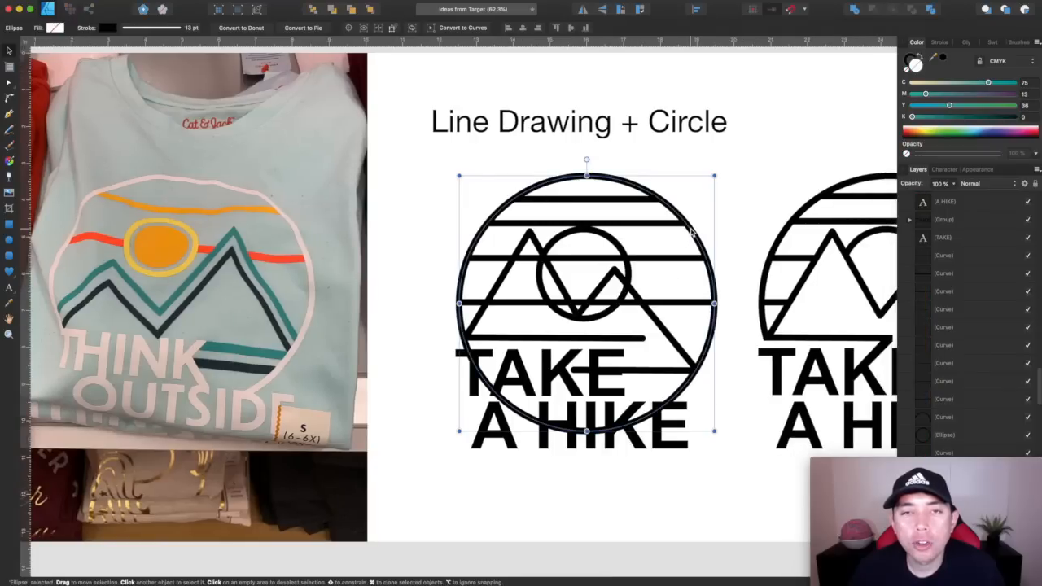
left_click(668, 223)
left_click(641, 200)
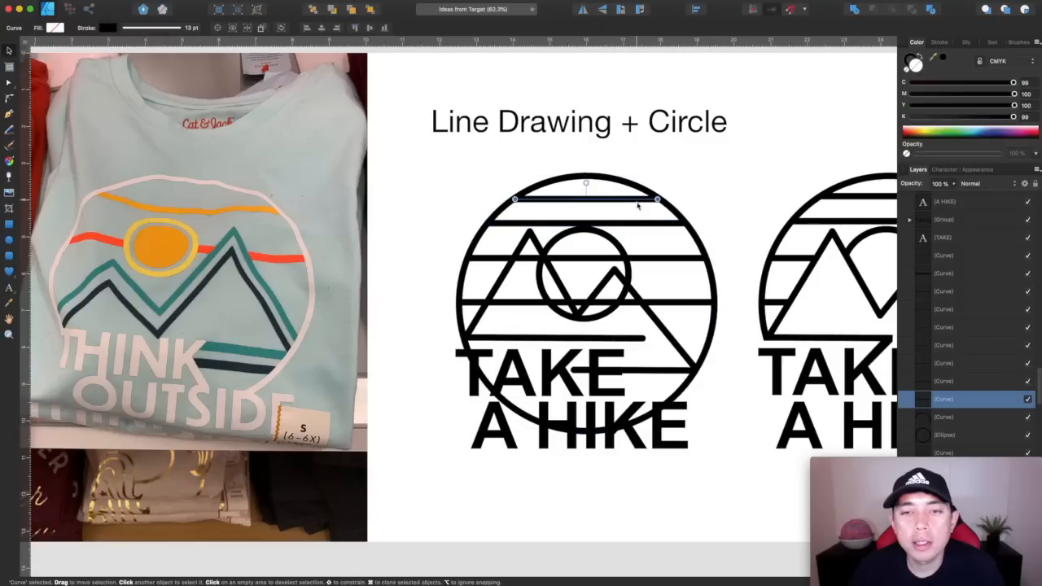
left_click(689, 302)
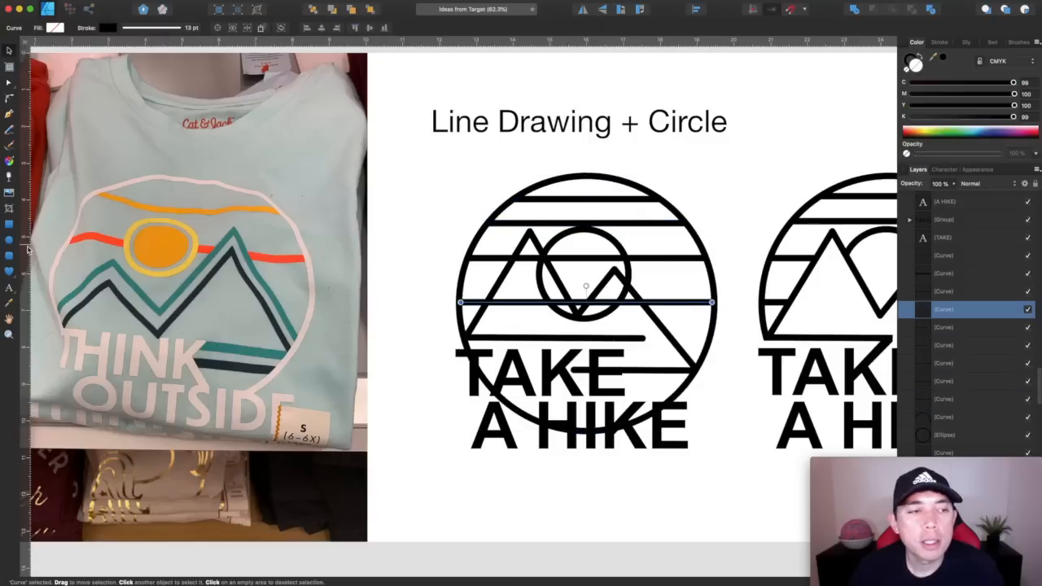
Draw a trial circle over the first Take a Hike drawing and swap its fill and stroke to get a teal outline
left_click(13, 242)
left_click_drag(499, 151, 725, 379)
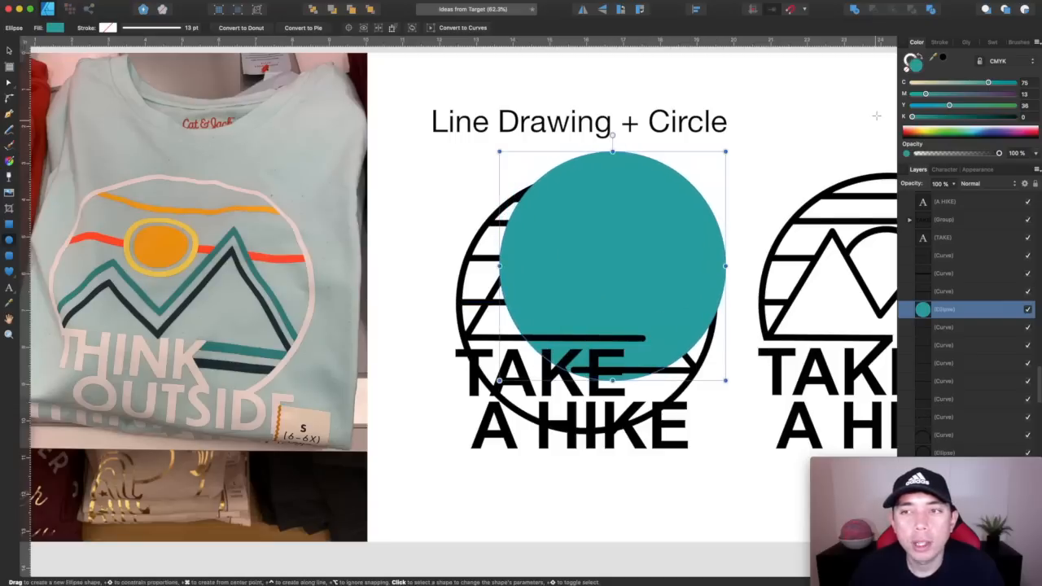
left_click(919, 57)
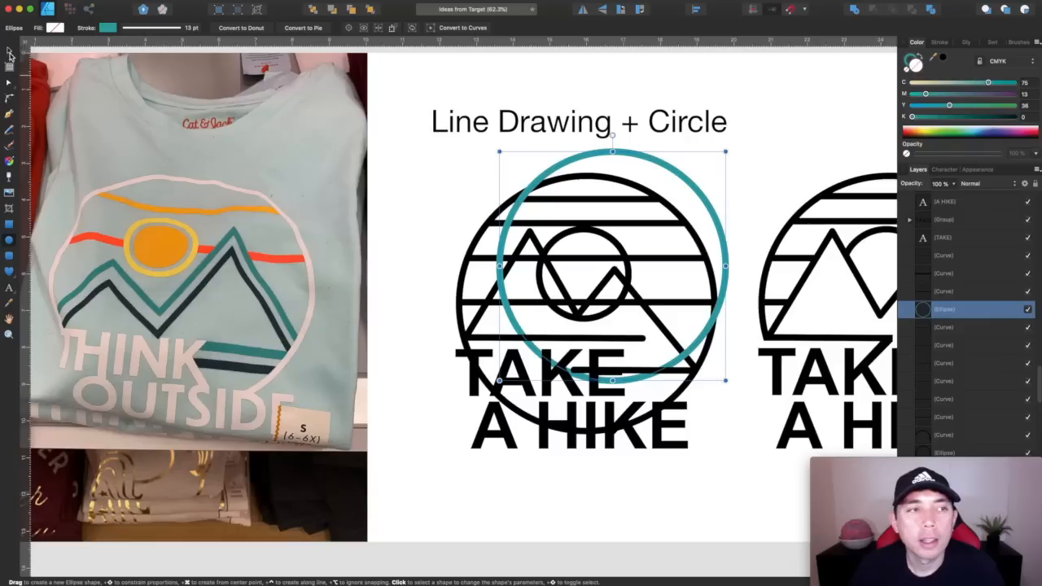
Draw a trial straight line across the upper part of the teal circle with the Pen tool and remove both trial shapes
left_click(9, 113)
left_click(543, 174)
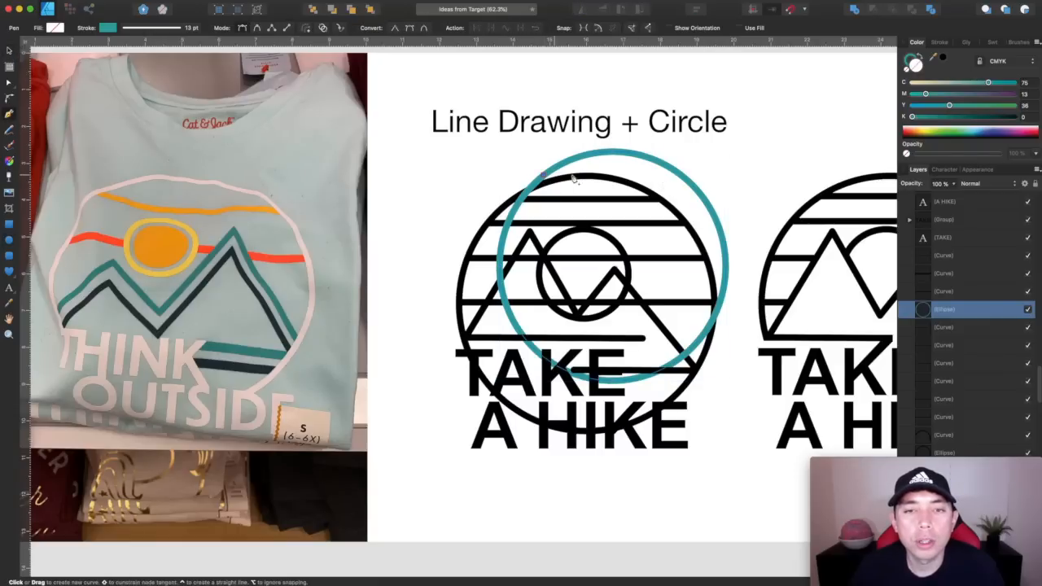
left_click(684, 176)
left_click(9, 53)
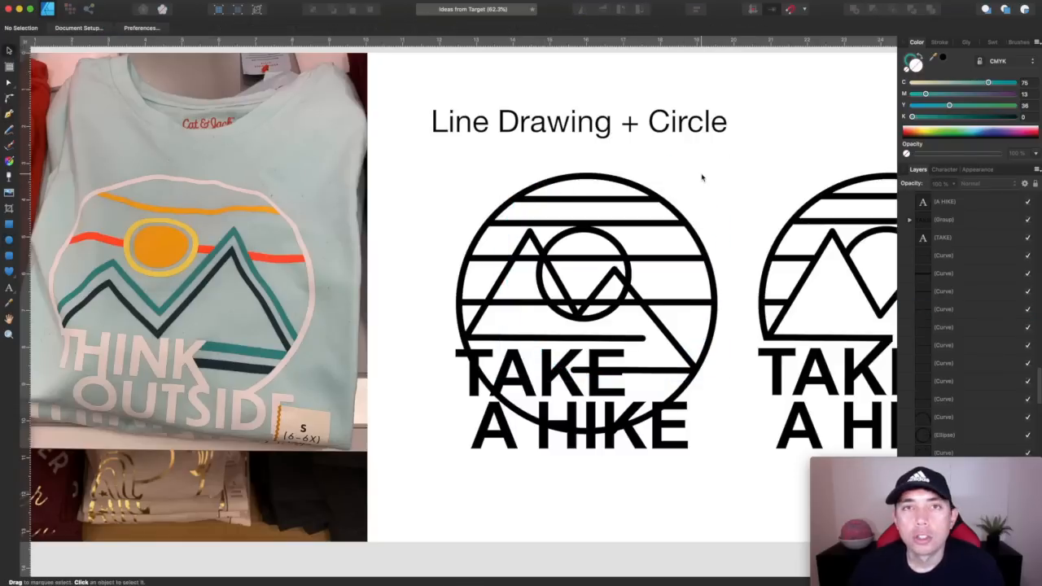
Check the stroke settings of the large circle and the uppermost horizontal line in the first Take a Hike drawing
left_click(676, 219)
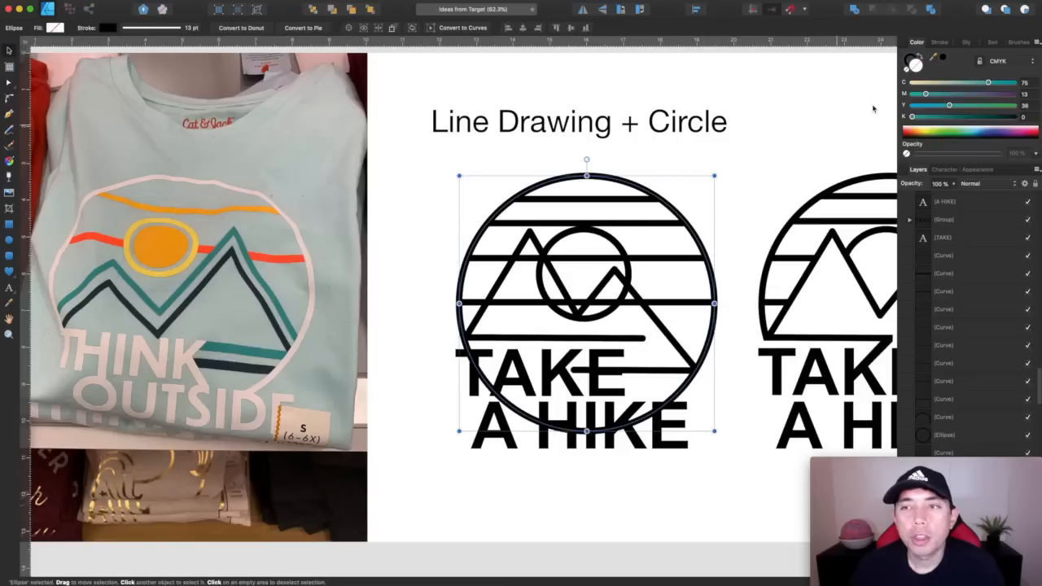
left_click(941, 42)
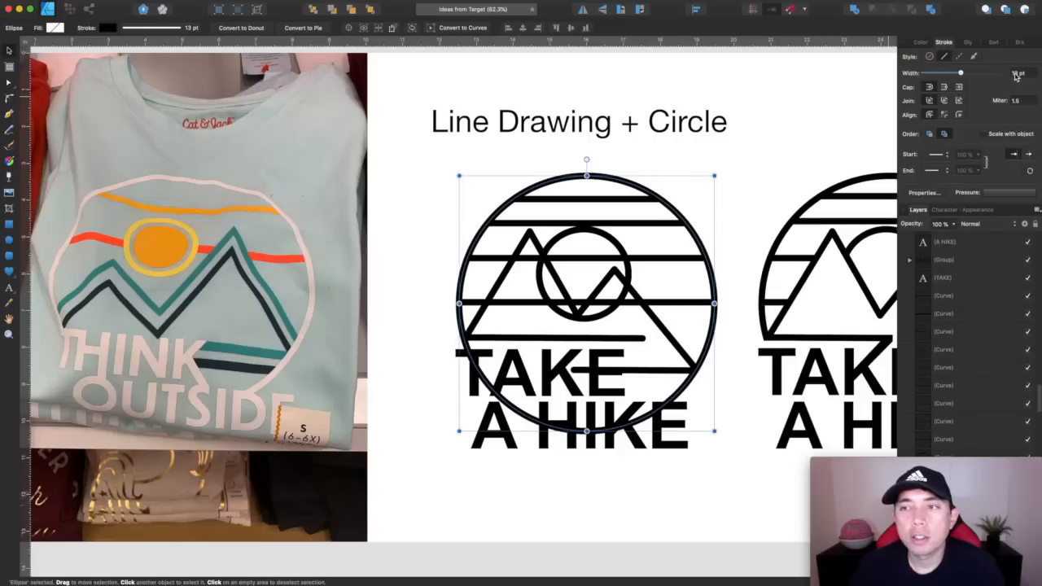
left_click(919, 42)
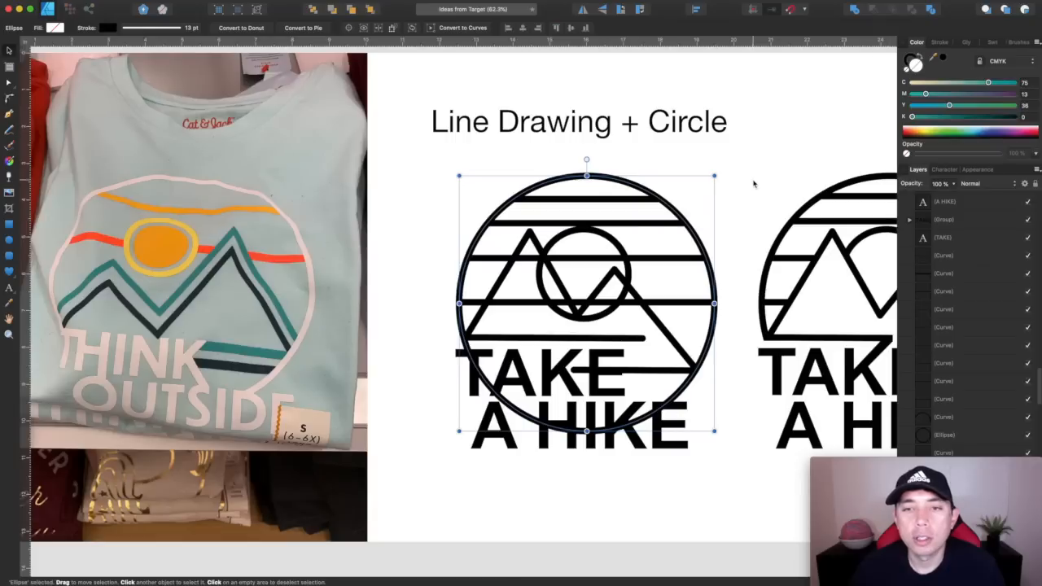
left_click(652, 199)
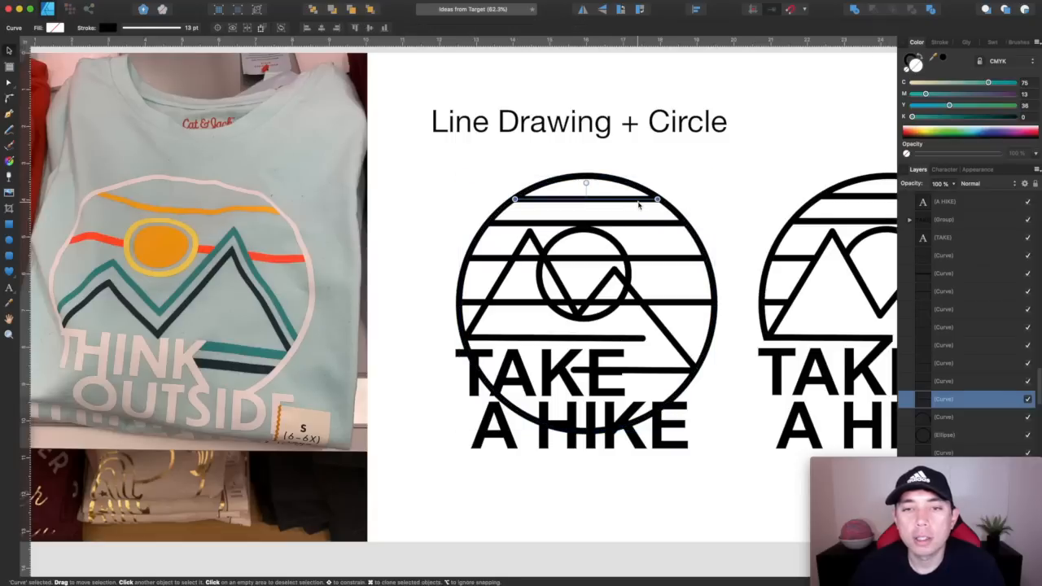
left_click(942, 42)
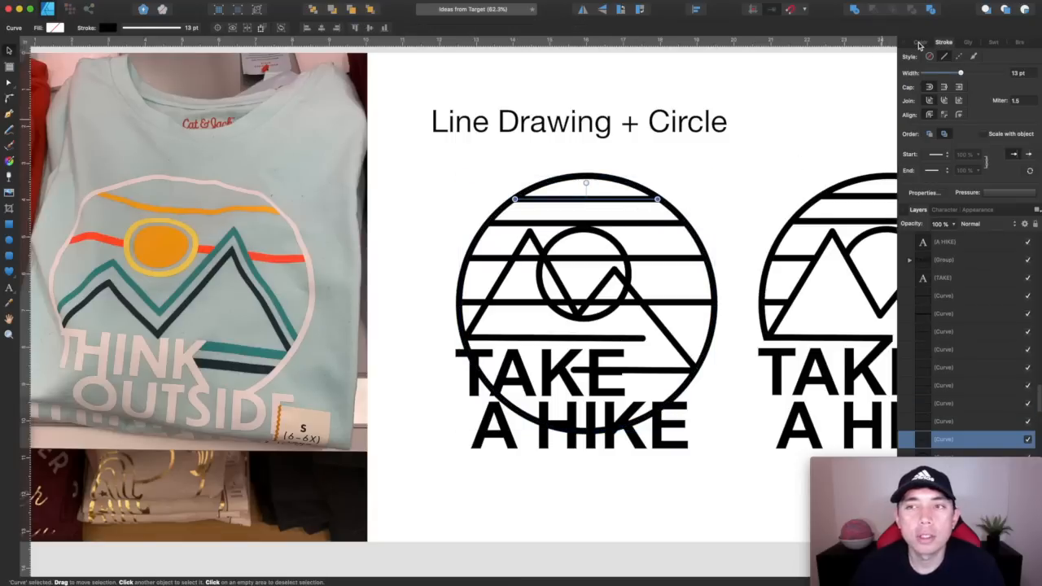
left_click(743, 164)
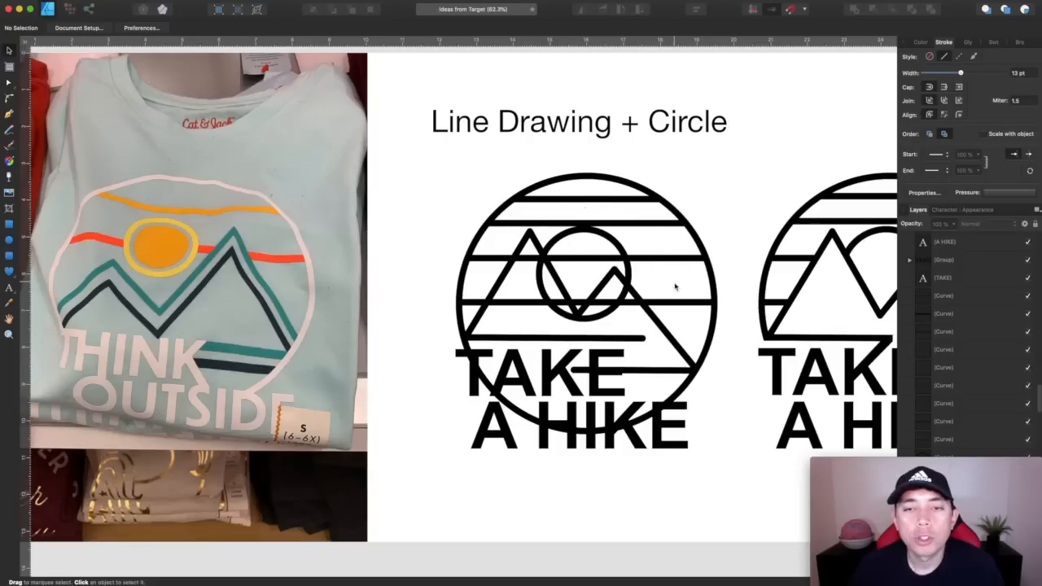
Expand the stroke of the third horizontal line from the top in the first Take a Hike drawing
left_click(676, 258)
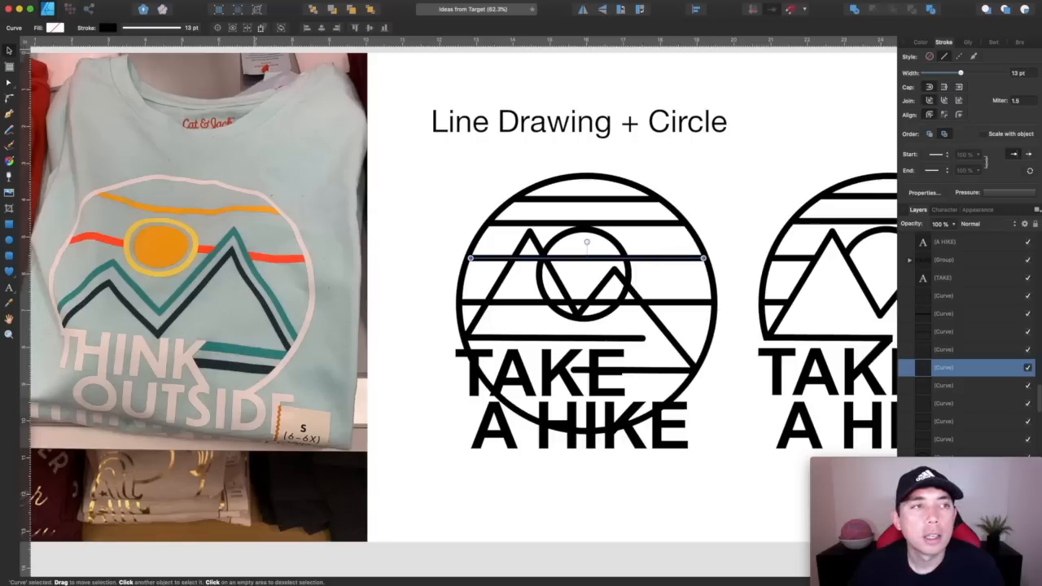
left_click(53, 0)
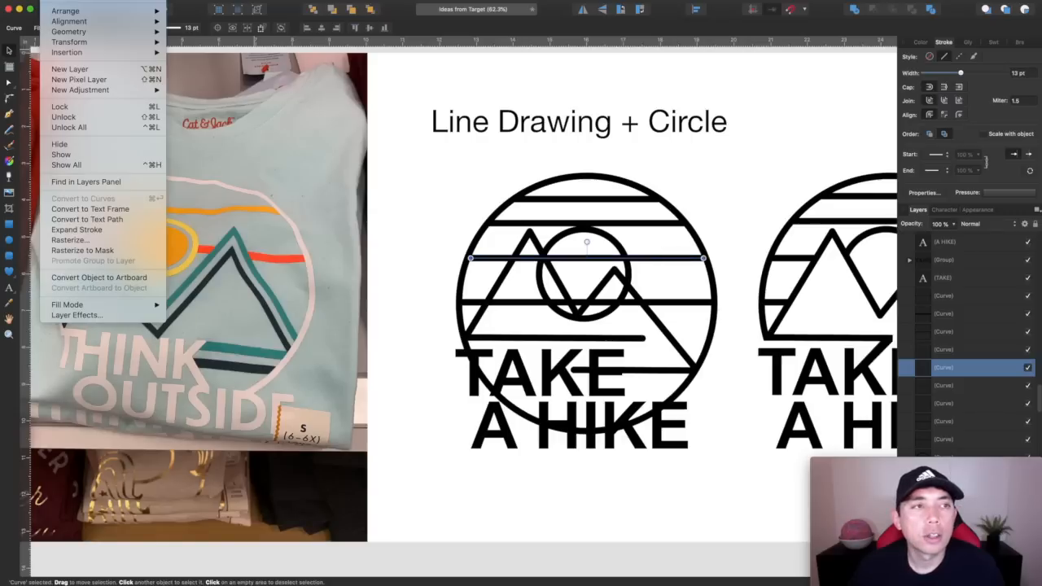
left_click(77, 230)
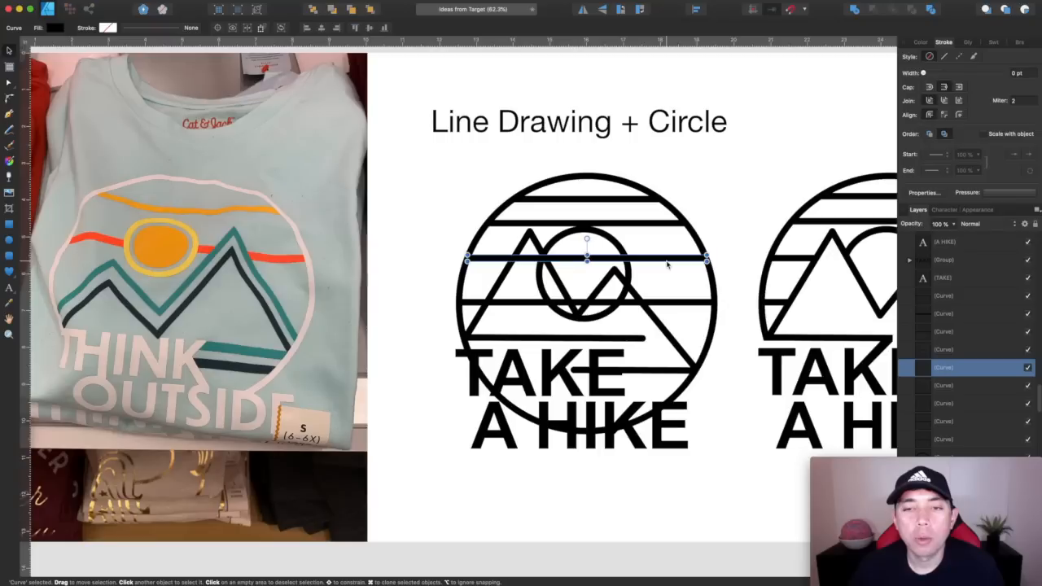
left_click(709, 206)
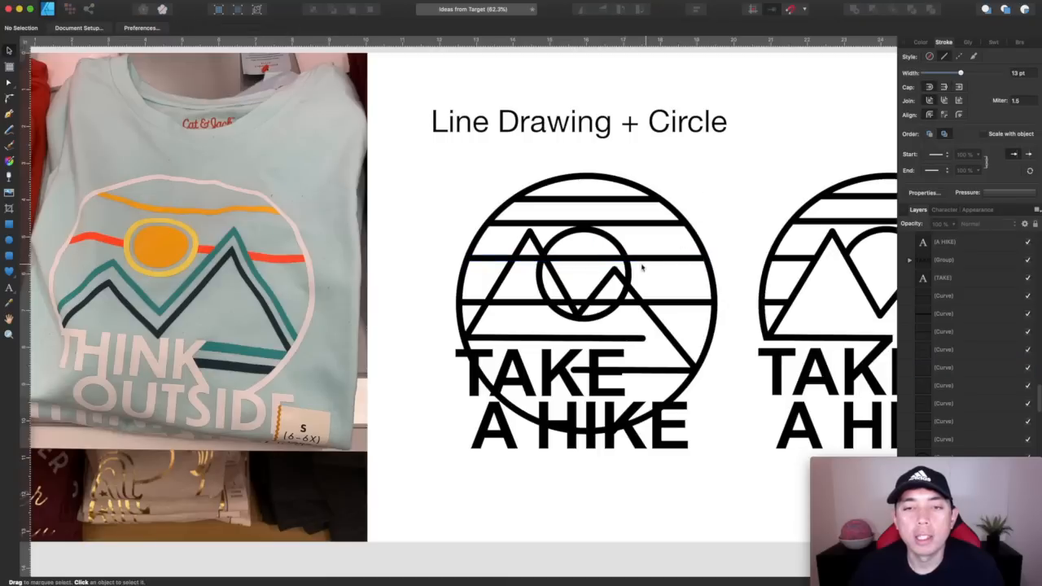
left_click(534, 259)
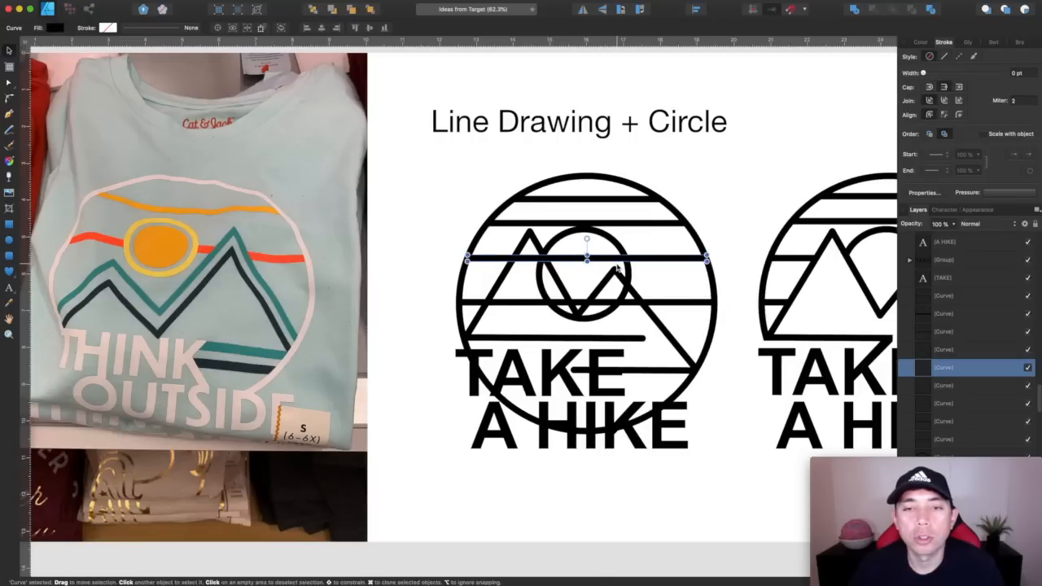
Draw a closed Pen shape over the line's section between the first mountain's outer slope and the sun's far edge, and swap its teal stroke to fill
scroll(534, 259, "up", 5)
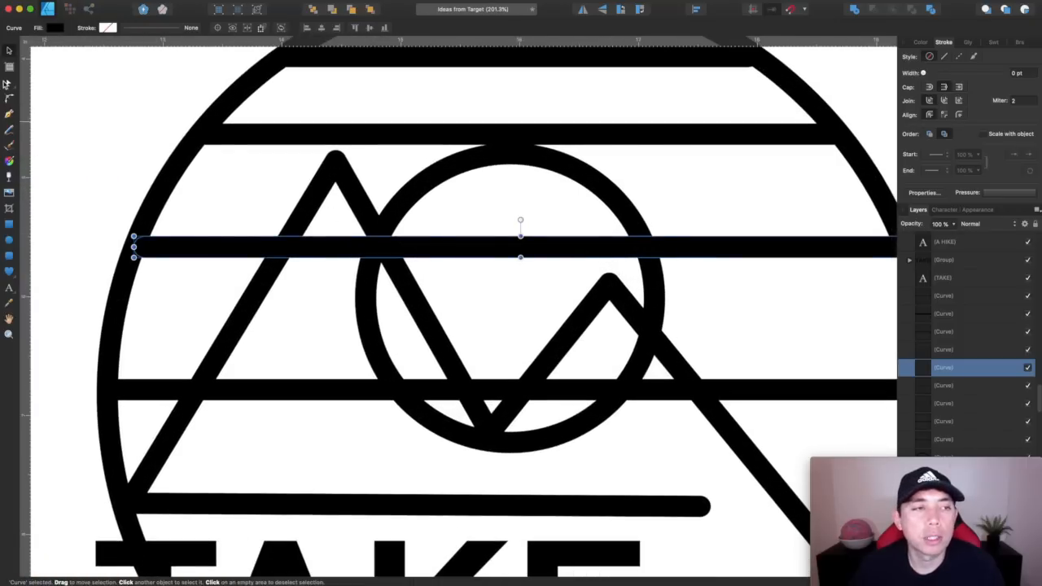
left_click(10, 117)
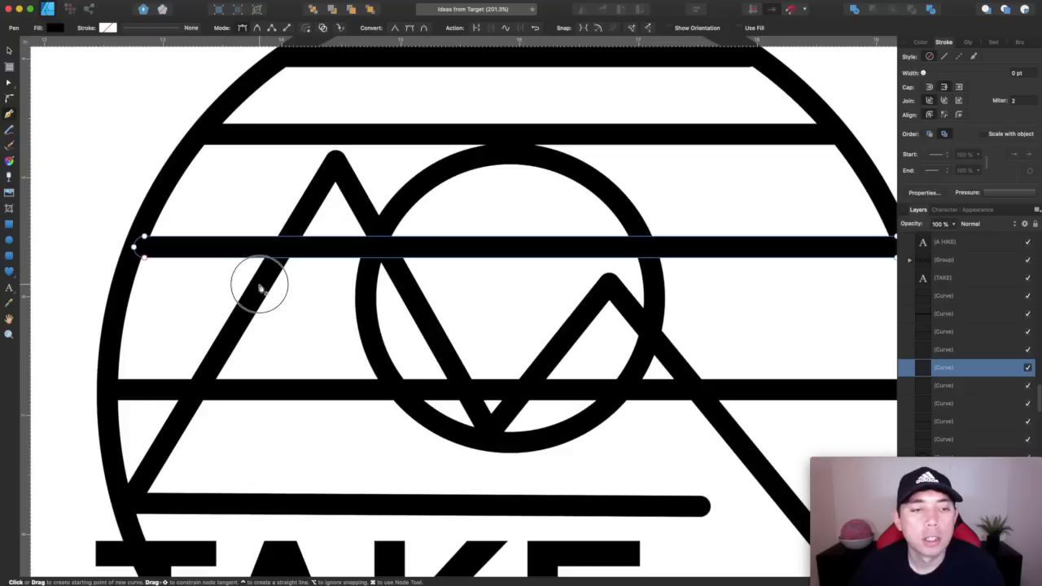
left_click(309, 197)
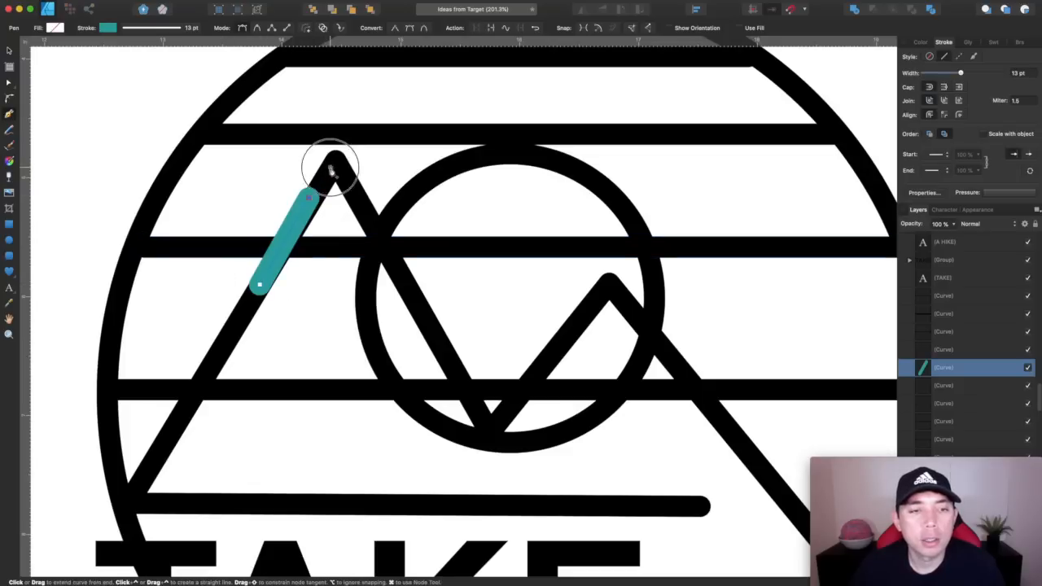
left_click(330, 167)
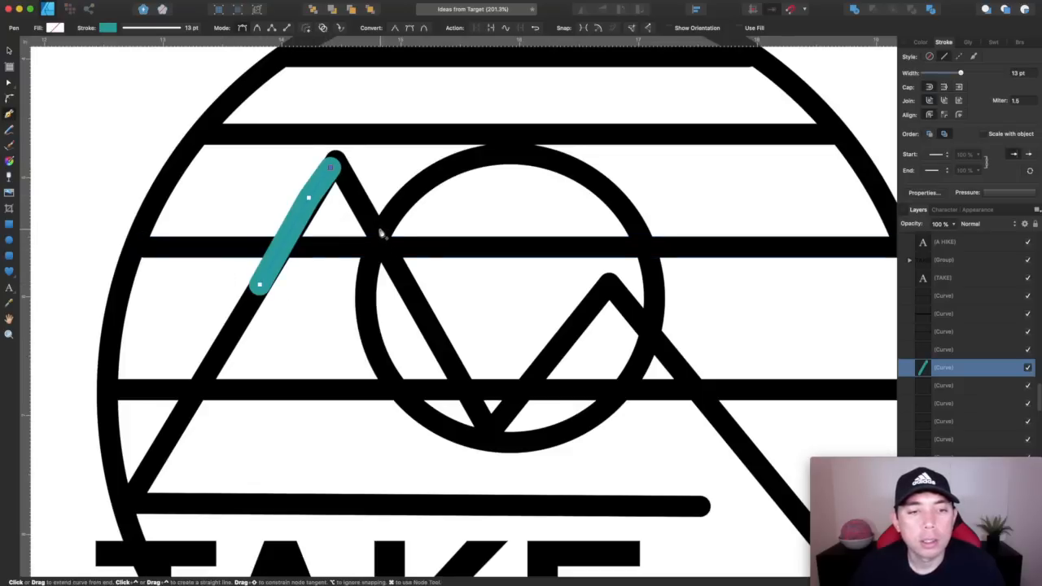
left_click(380, 229)
left_click(563, 198)
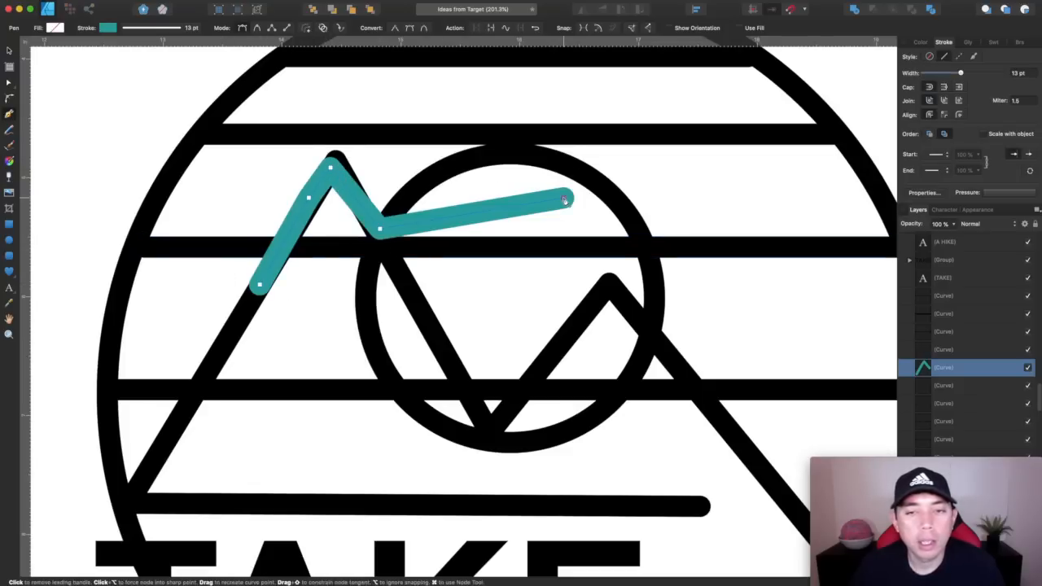
left_click(645, 234)
left_click(648, 255)
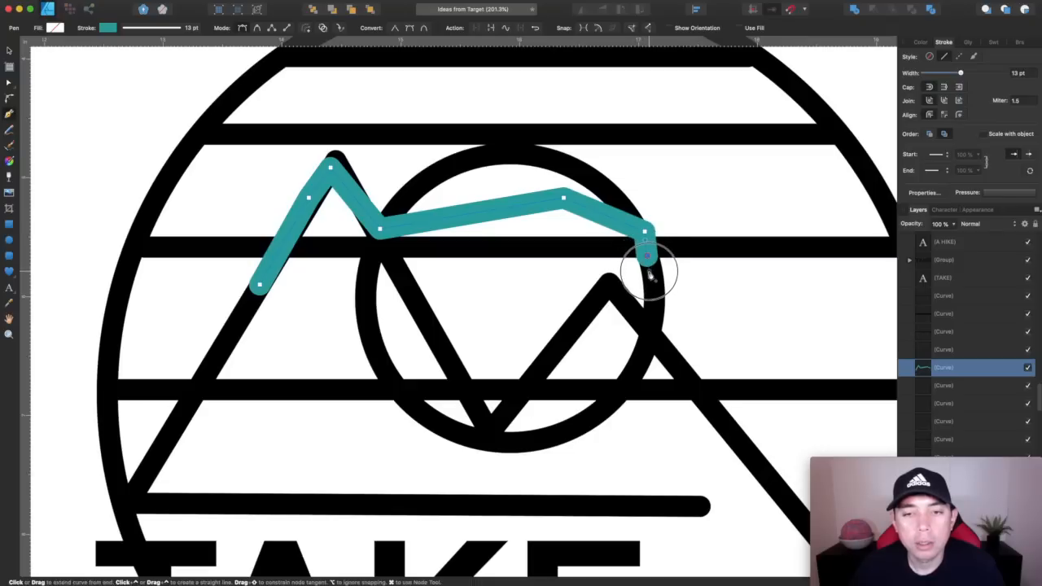
left_click(648, 307)
left_click(627, 383)
left_click(325, 376)
left_click(259, 284)
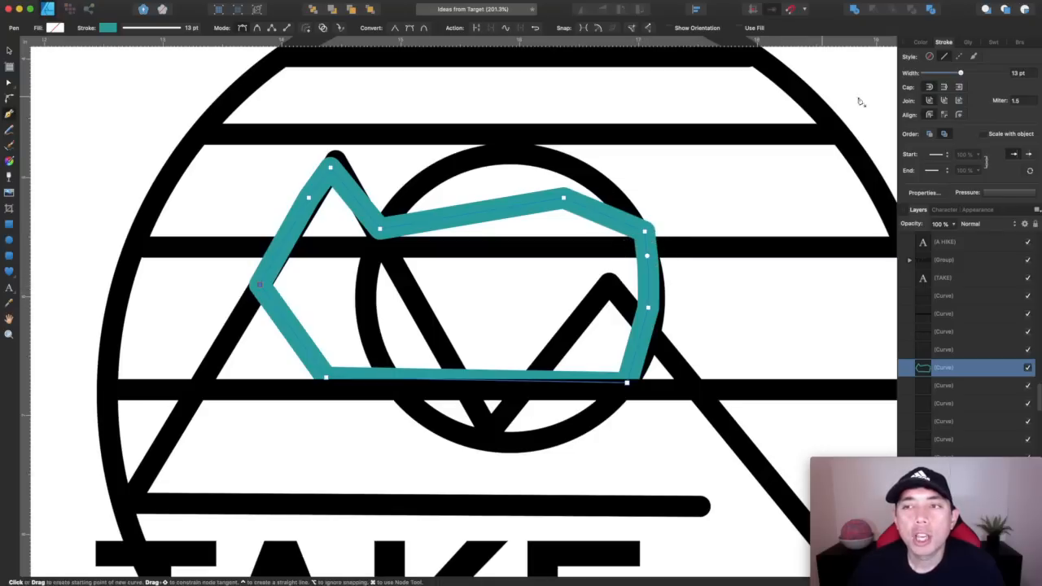
left_click(919, 42)
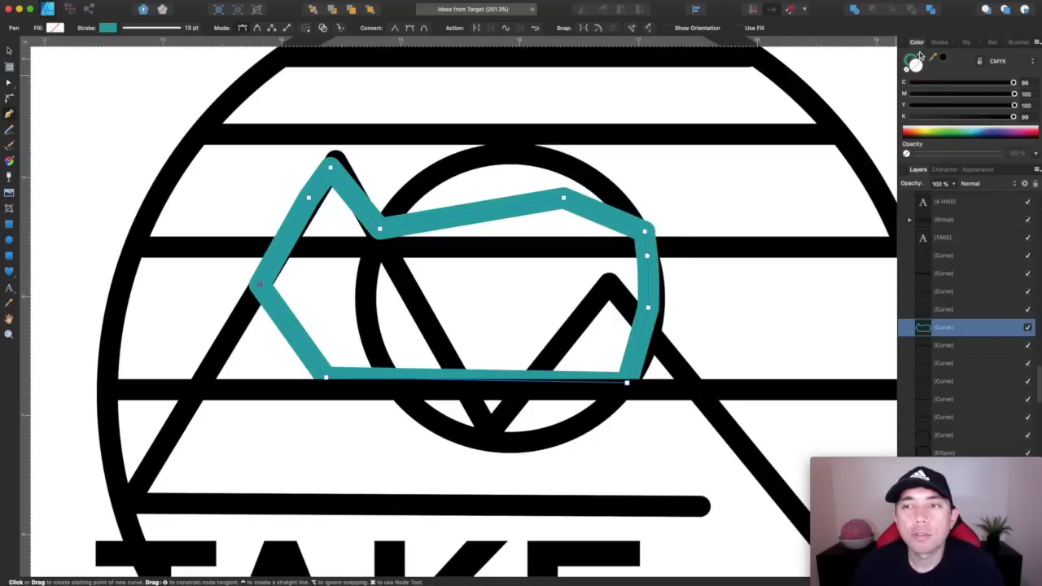
left_click(921, 57)
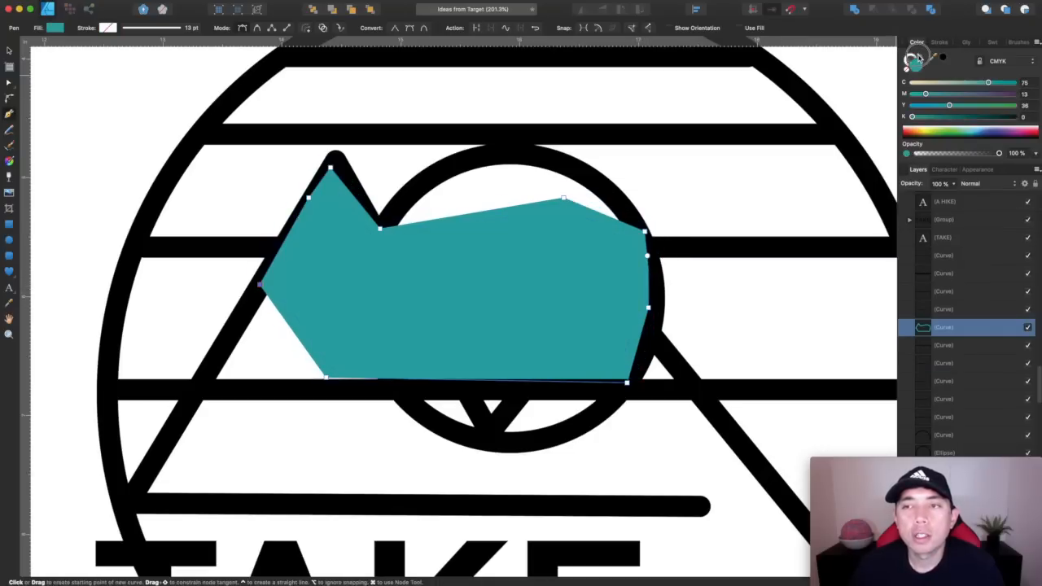
Subtract the teal shape from the expanded horizontal line to cut away its section inside the mountain and sun
left_click(10, 51)
left_click(744, 244)
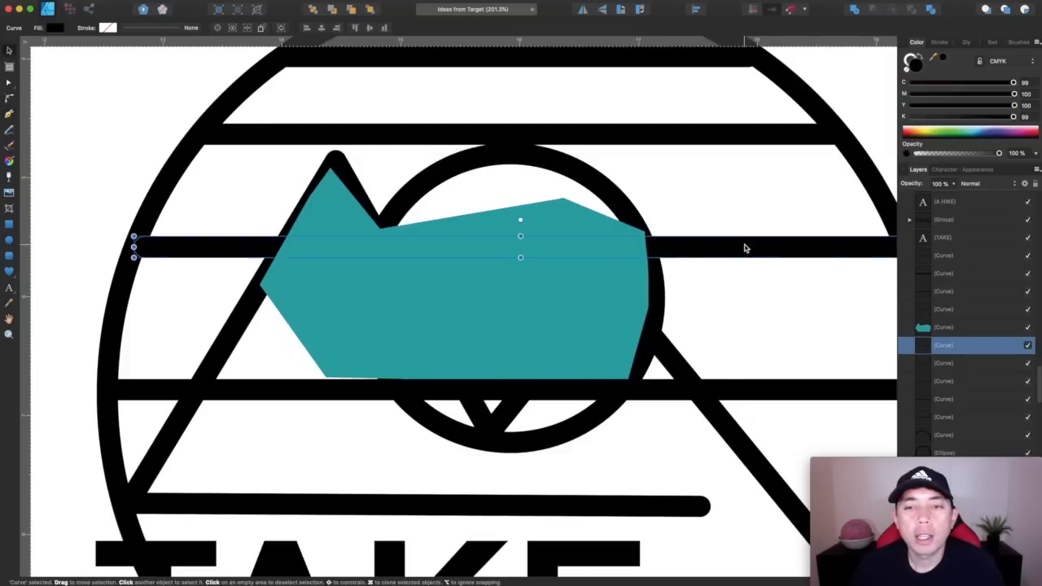
left_click(612, 278)
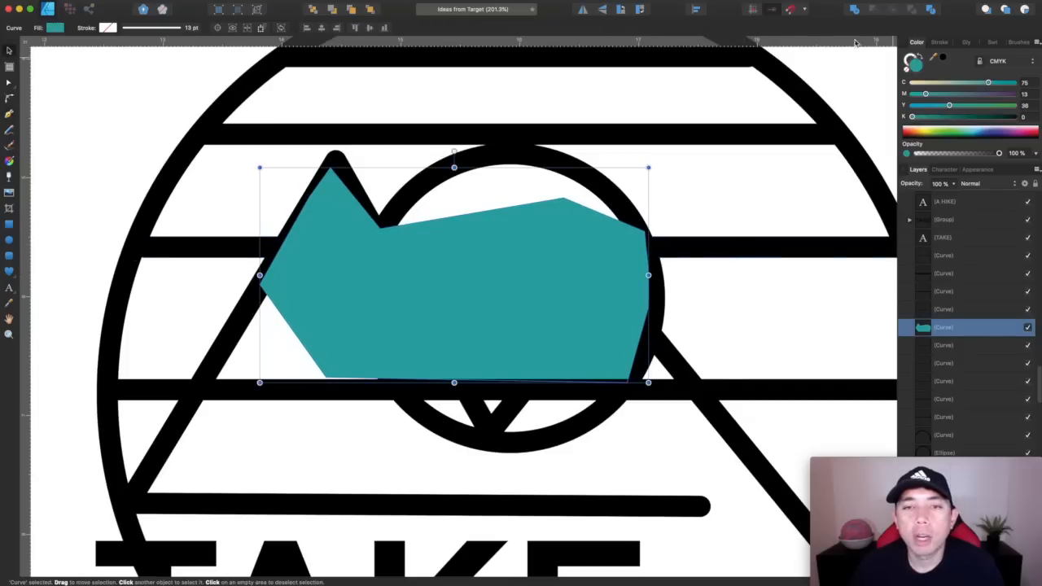
left_click(692, 244)
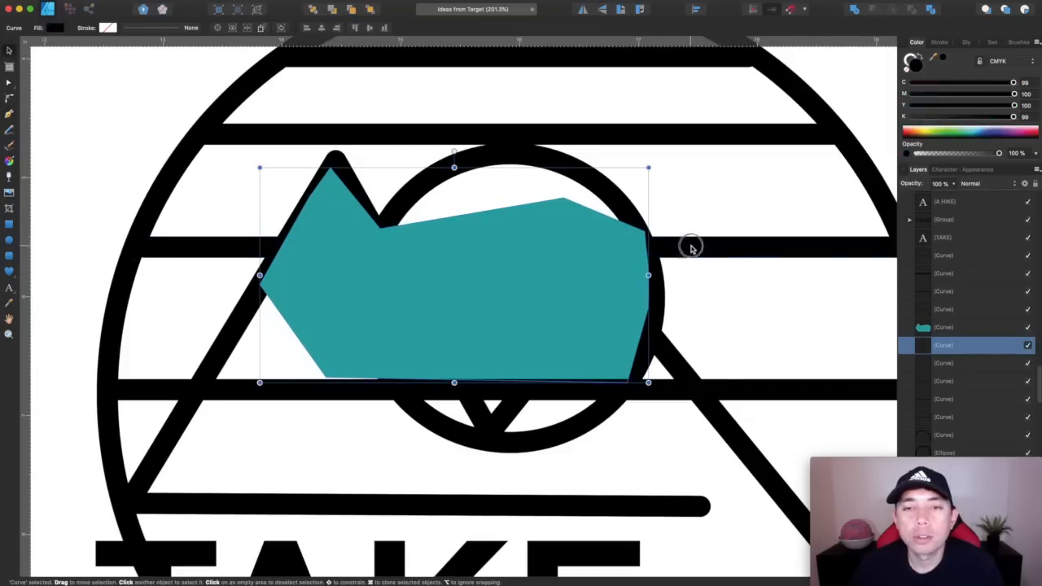
left_click(632, 287, "shift")
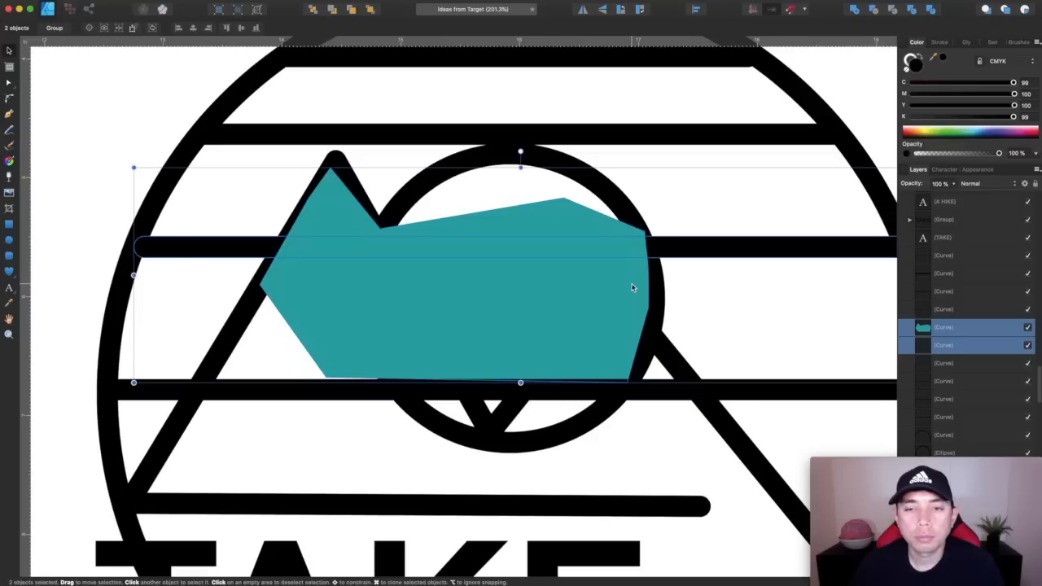
left_click(873, 11)
left_click(736, 155)
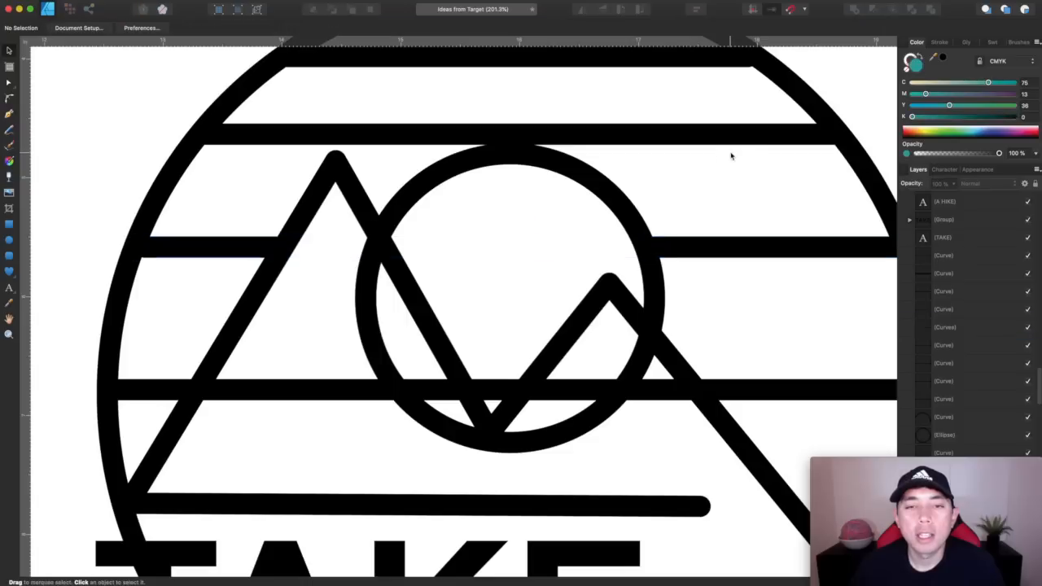
left_click(694, 249)
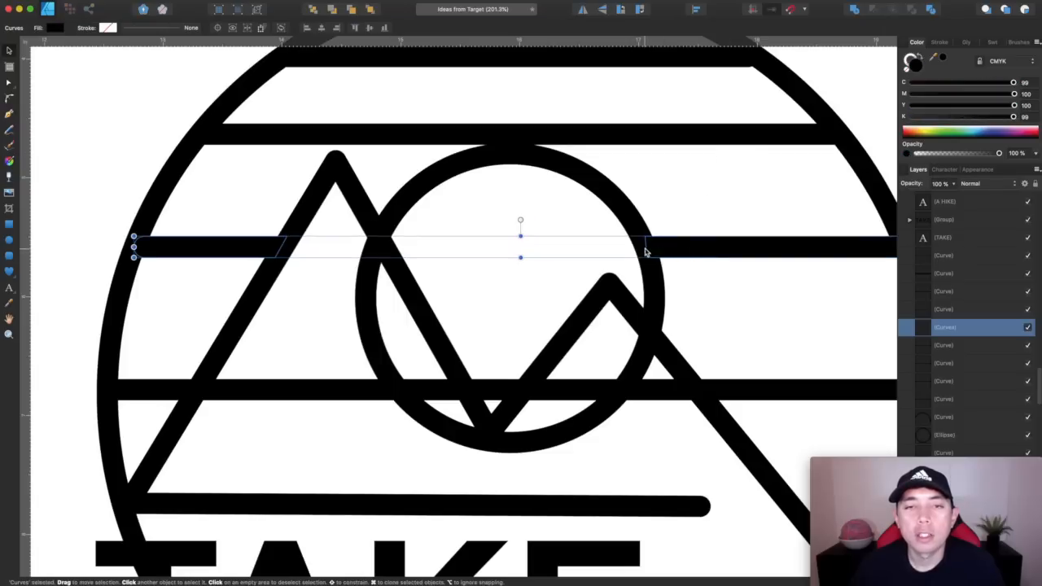
left_click(491, 288)
Inspect the font of the TAKE text in the first drawing
scroll(492, 288, "down", 5)
scroll(492, 287, "right", 4)
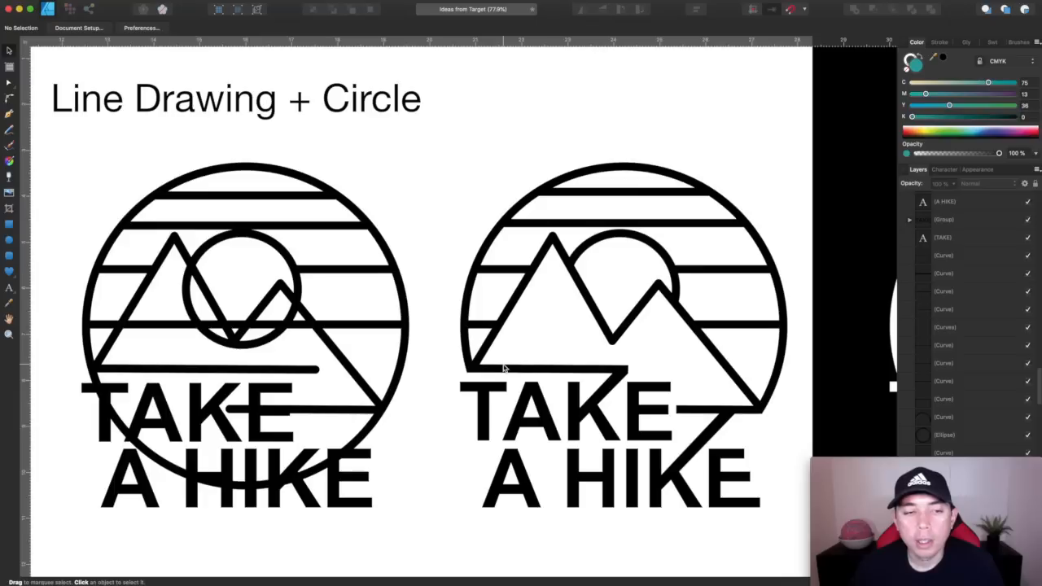
scroll(505, 369, "left", 5)
scroll(505, 369, "down", 3)
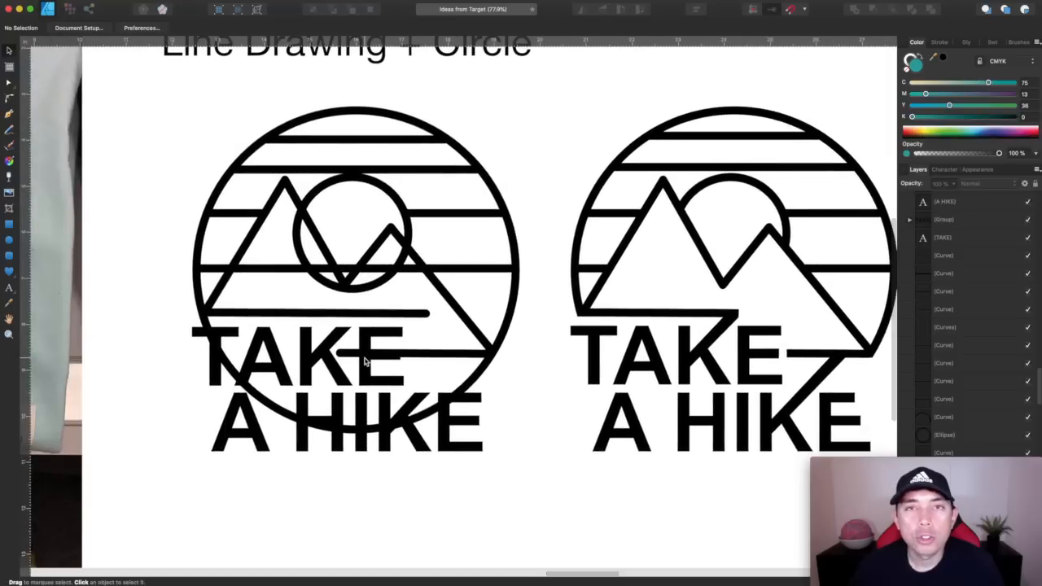
left_click(317, 362)
scroll(342, 366, "left", 5)
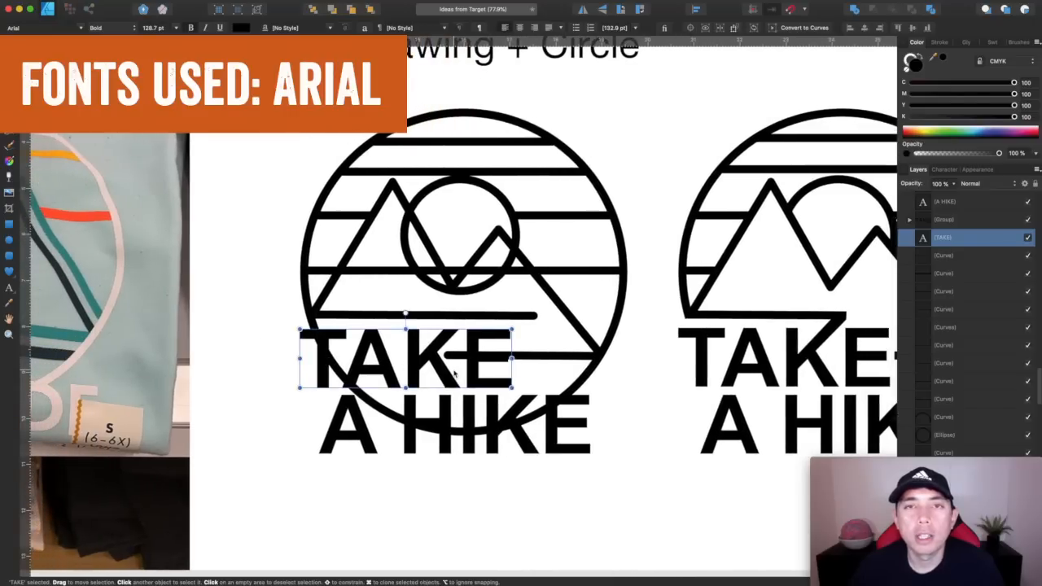
Compare the first drawing and the cleaned-up Take a Hike version with the Think Outside shirt photo
scroll(454, 373, "right", 5)
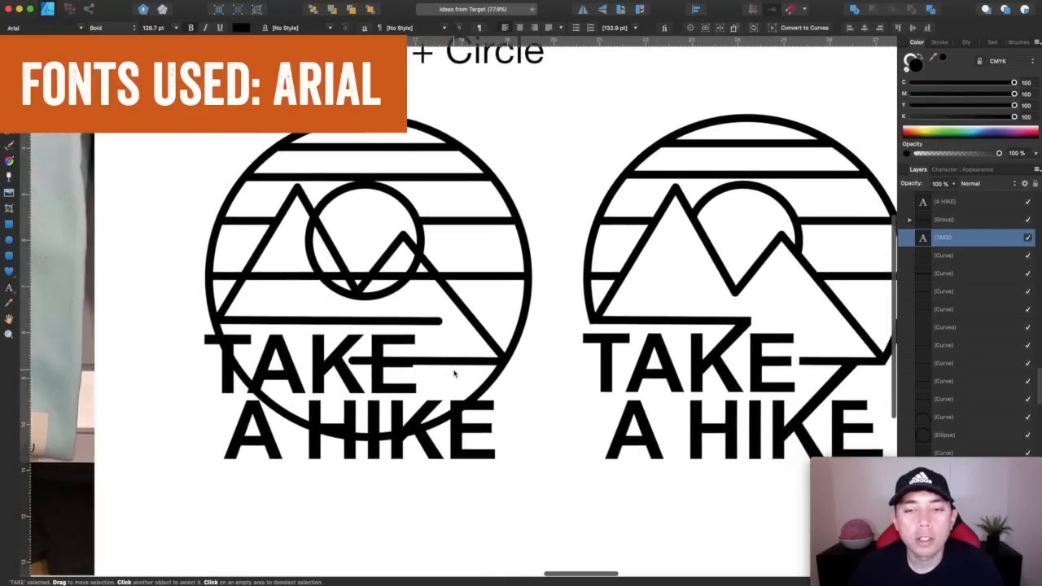
scroll(455, 373, "right", 2)
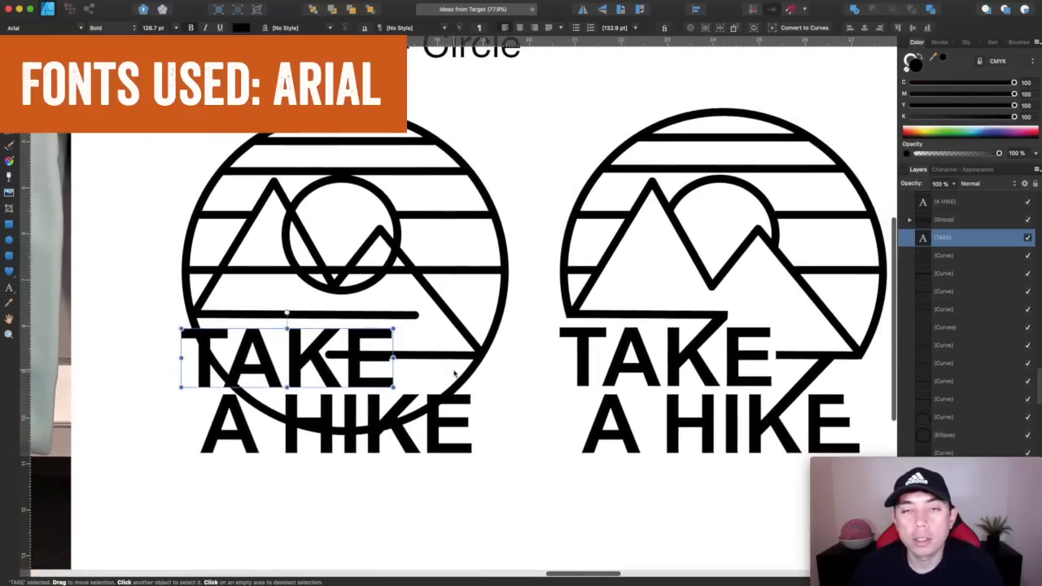
scroll(633, 381, "right", 4)
scroll(633, 382, "left", 20)
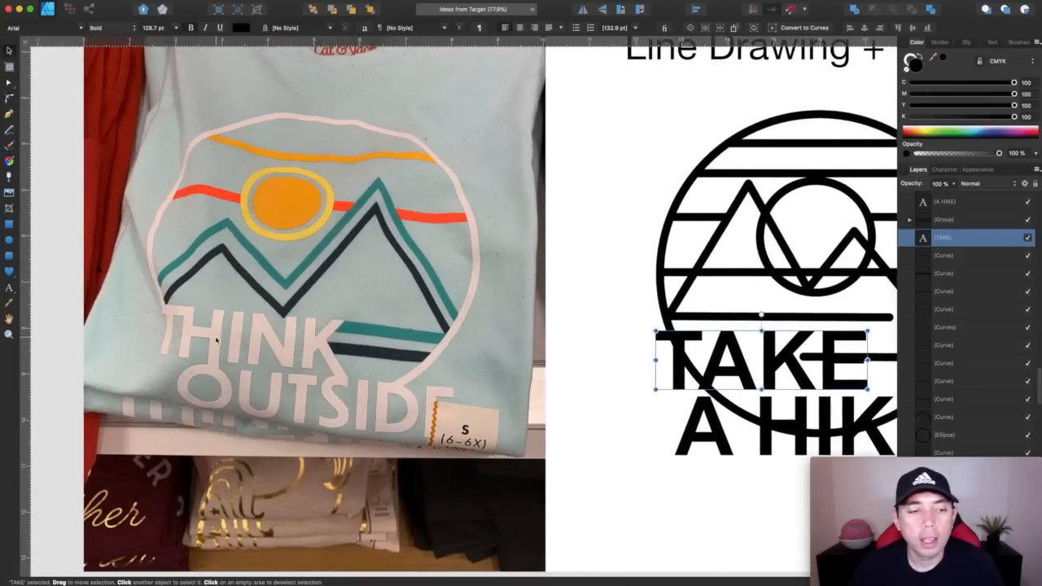
scroll(697, 317, "right", 20)
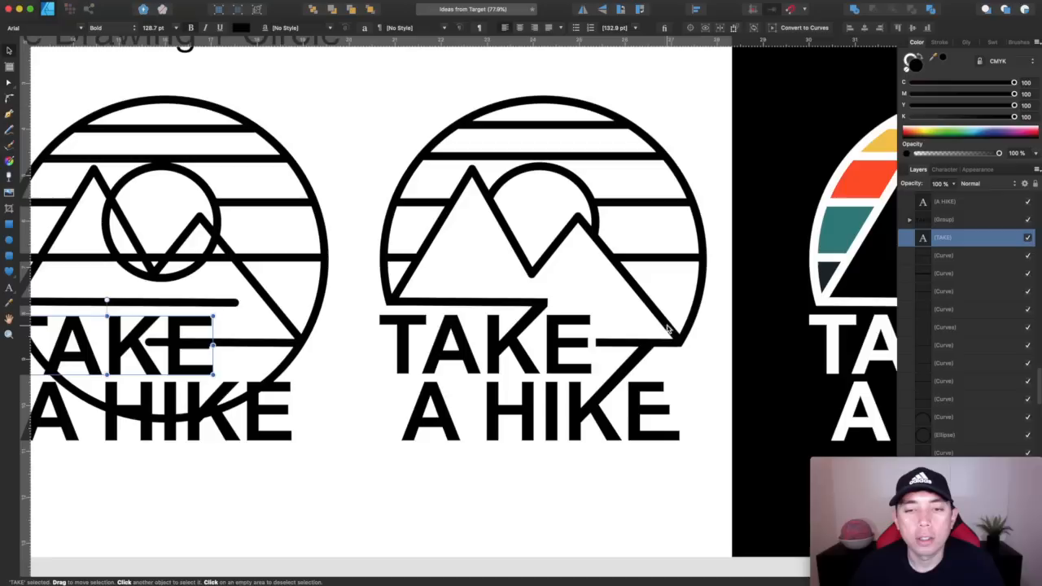
scroll(489, 331, "up", 2)
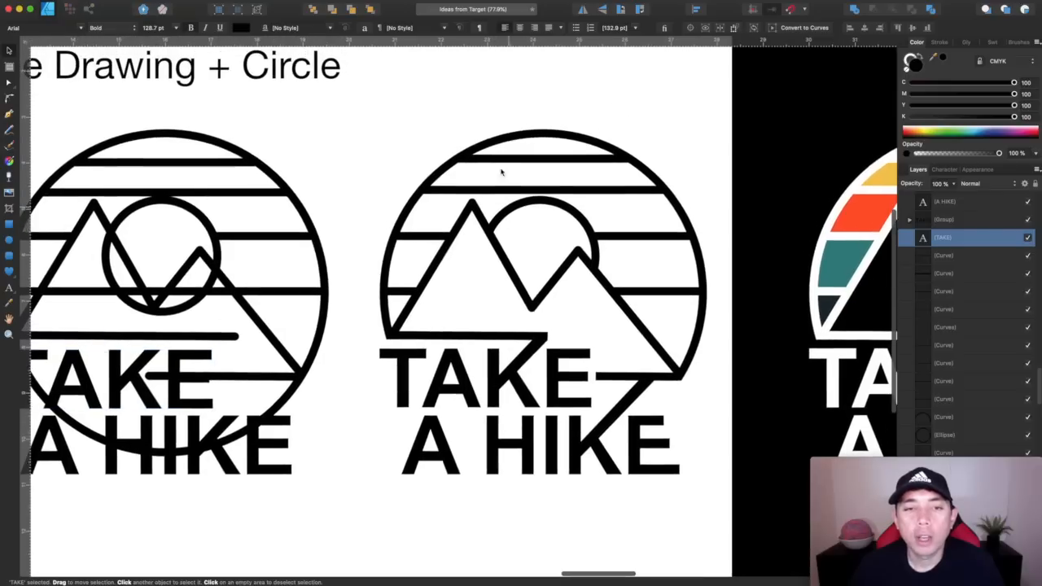
scroll(609, 314, "down", 3)
scroll(609, 313, "down", 2)
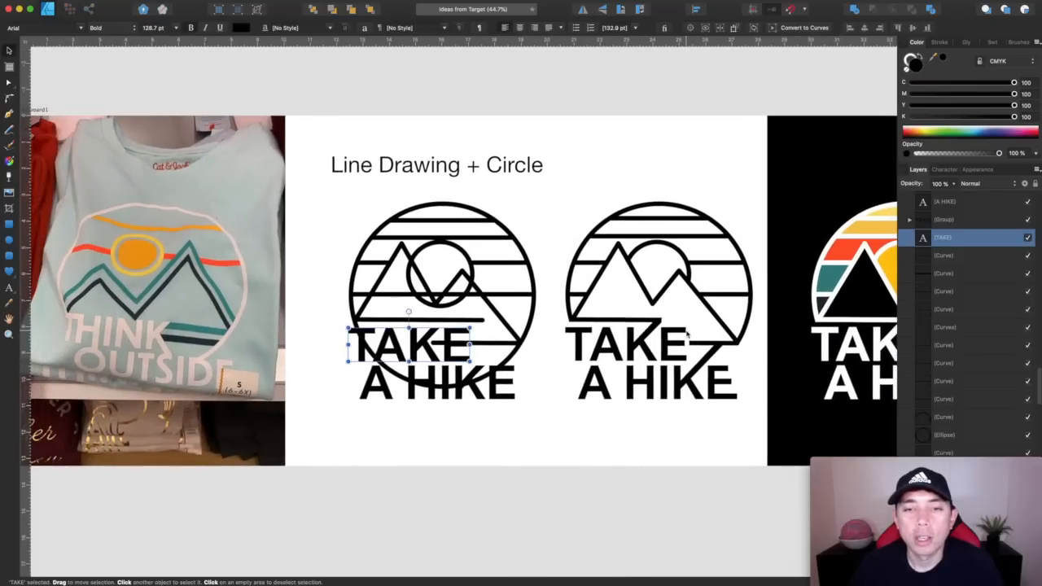
Review the colored Take a Hike design on black beside its line drawings and the Think Outside shirt photo
scroll(650, 238, "right", 10)
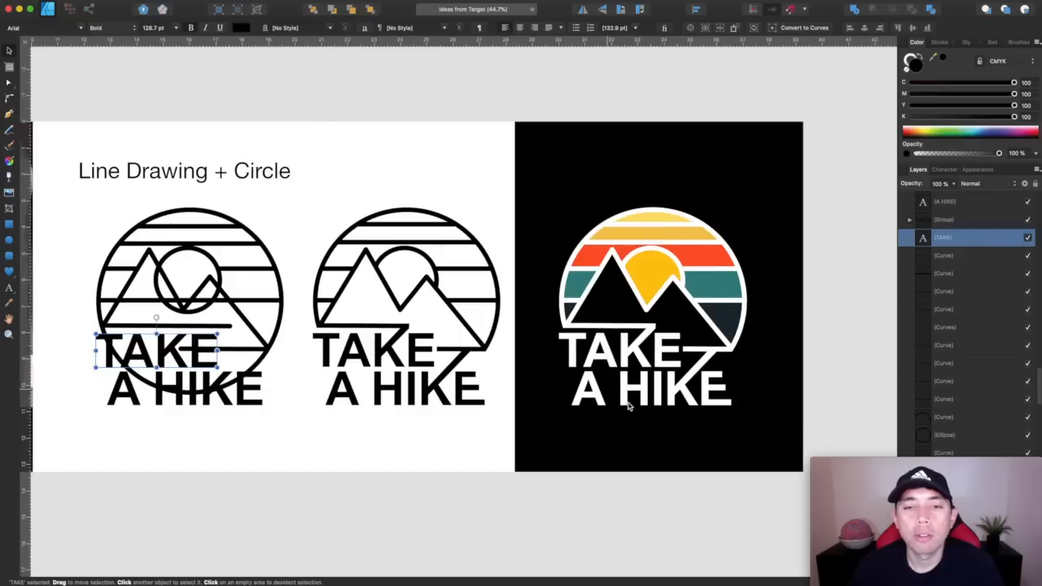
scroll(680, 208, "down", 3)
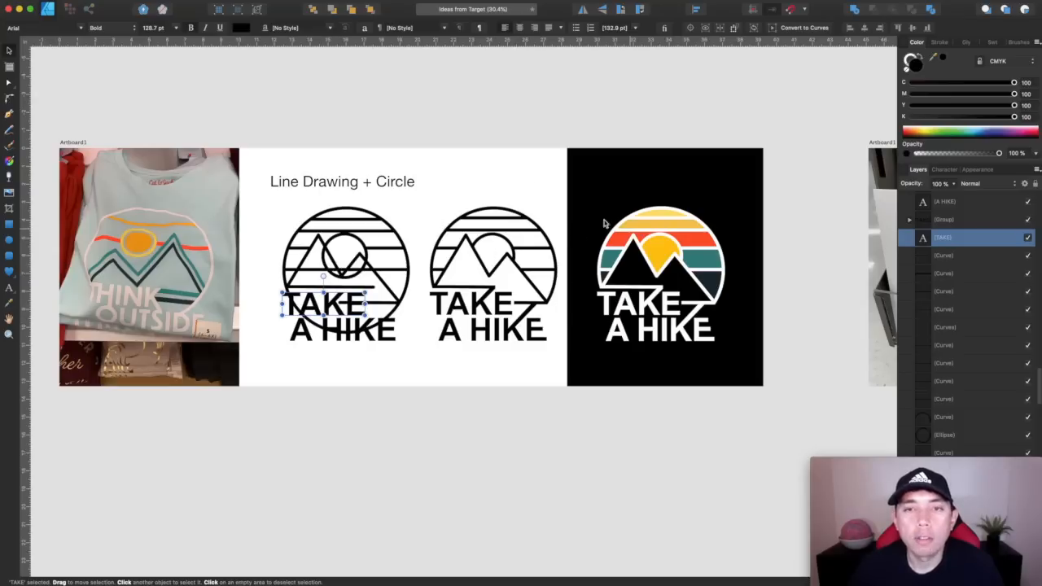
scroll(478, 197, "left", 5)
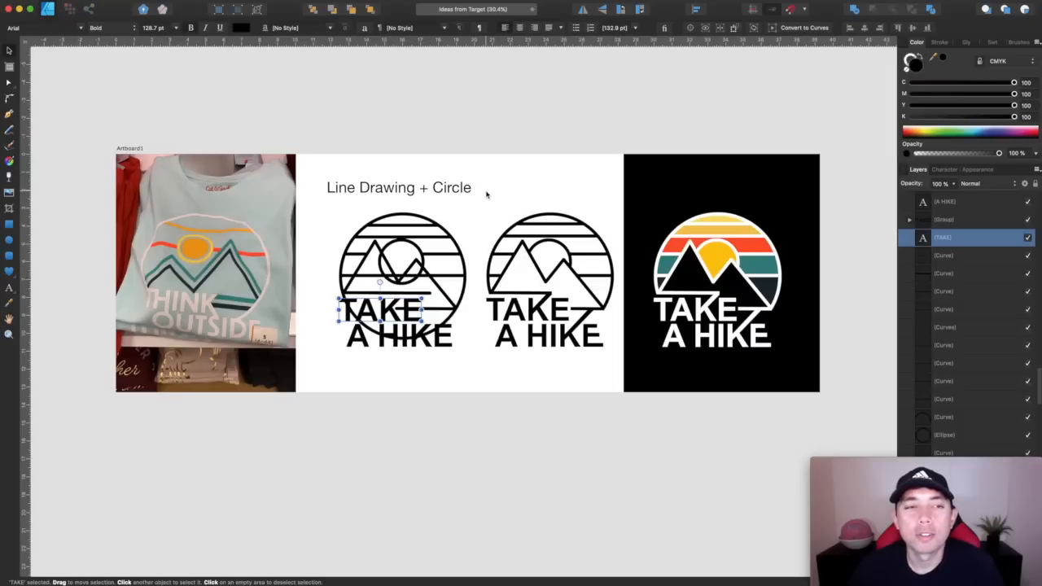
Examine the Miss Your Hugs card photo and the Only Good Vibes pencil sketch in the Hand Drawn Font + Nice Colors example
scroll(486, 194, "right", 10)
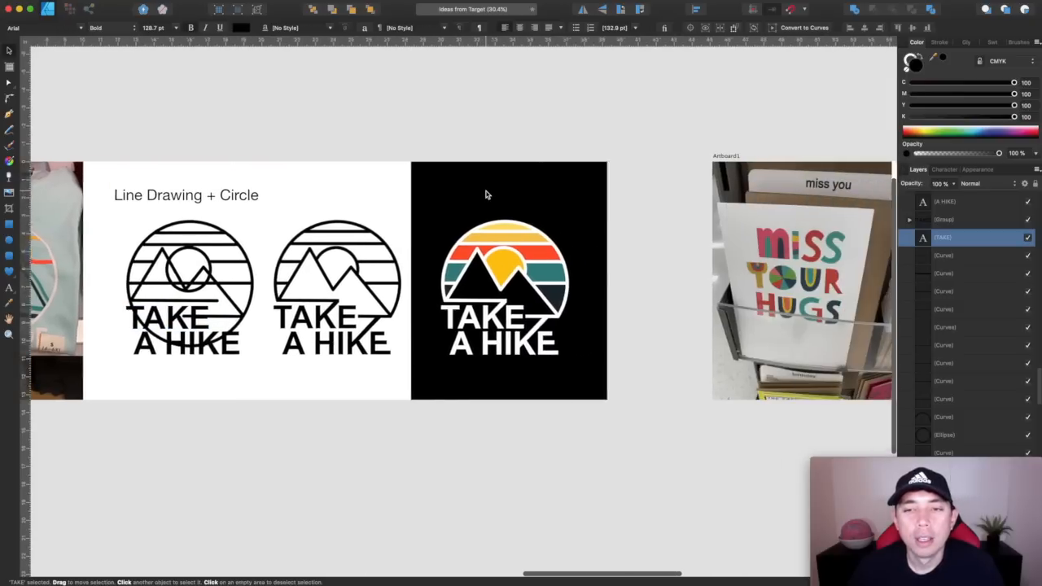
scroll(486, 193, "right", 6)
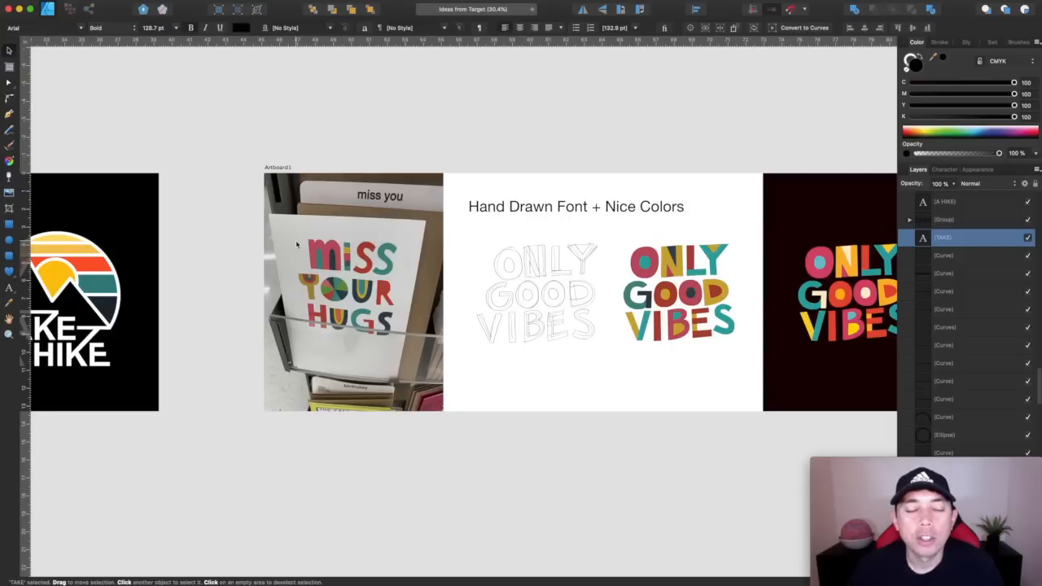
scroll(363, 252, "up", 5)
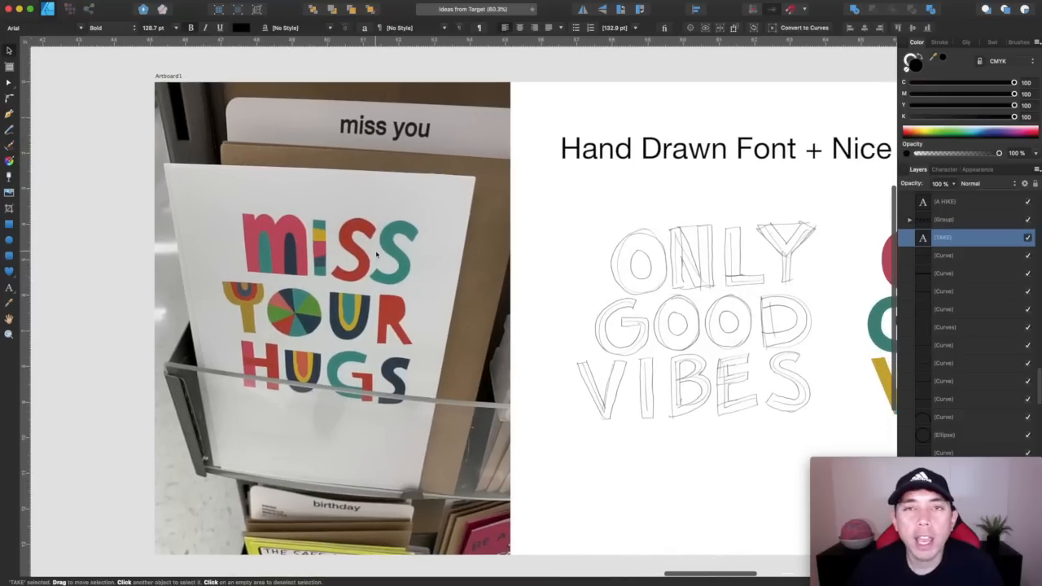
scroll(376, 255, "right", 10)
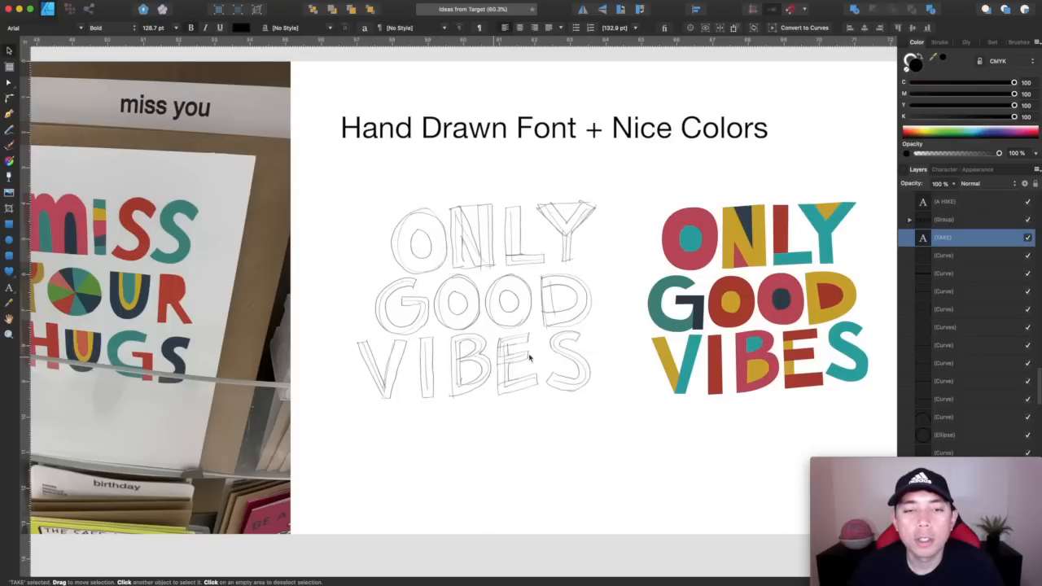
Trace the sketched Y of ONLY with the Pen tool as a closed straight-sided outline
scroll(506, 303, "up", 5)
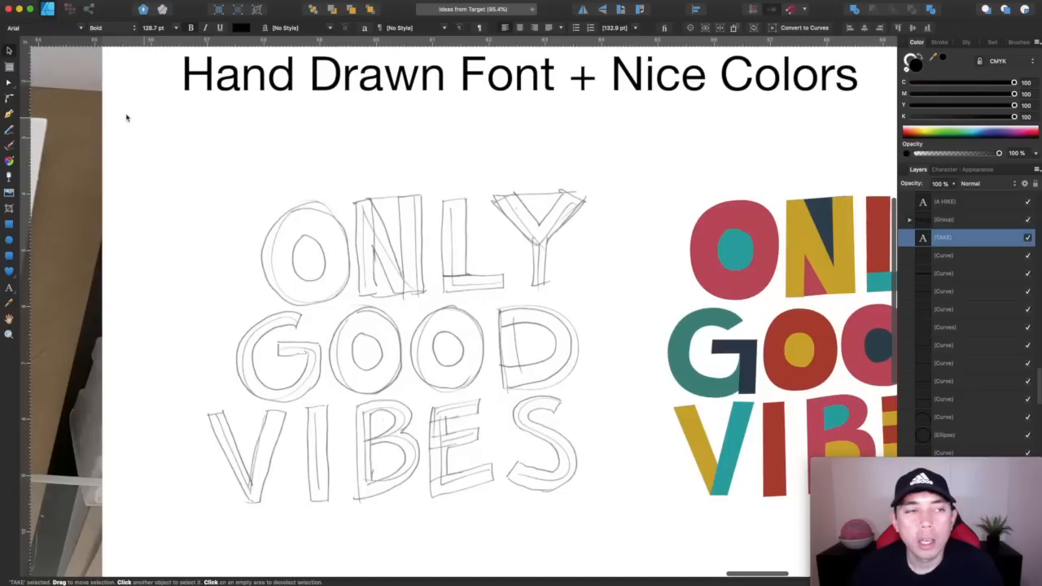
left_click(9, 114)
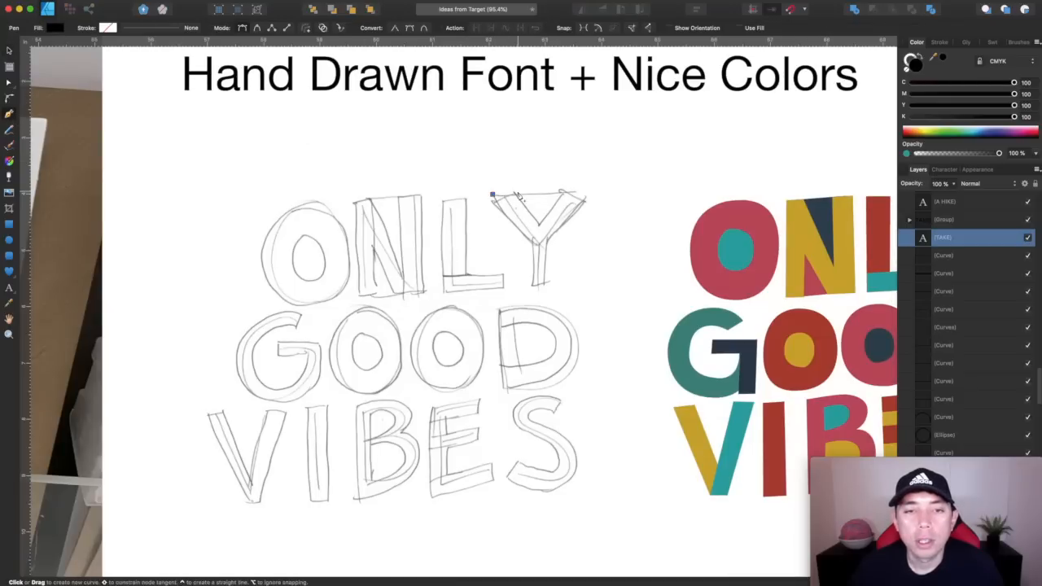
left_click(492, 194)
left_click(517, 192)
left_click(539, 223)
left_click(562, 189)
left_click(585, 200)
left_click(550, 241)
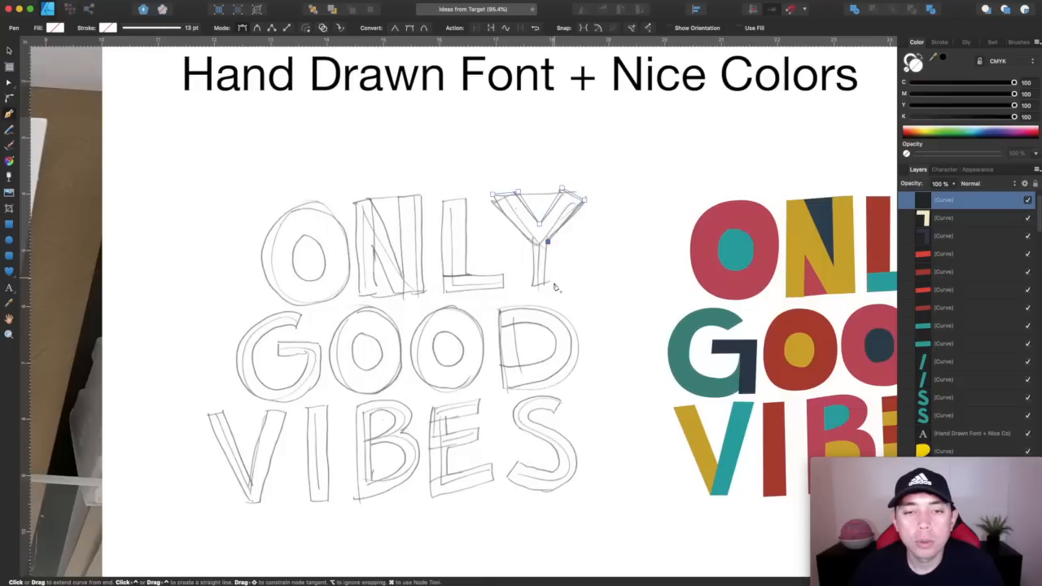
left_click(545, 285)
left_click(531, 285)
left_click(530, 242)
left_click(494, 198)
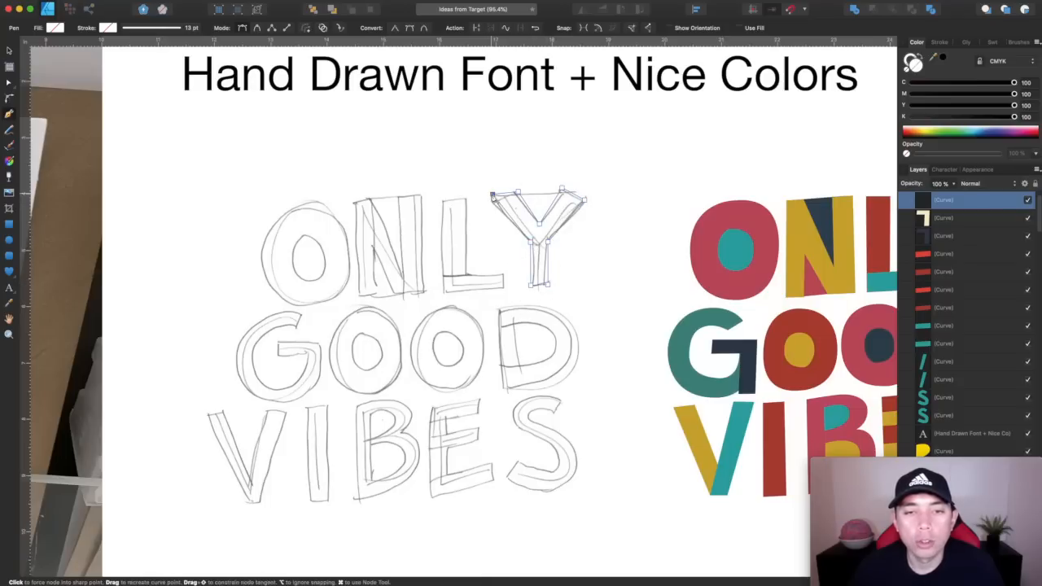
Fill the traced Y shape with black and deselect it
left_click(946, 62)
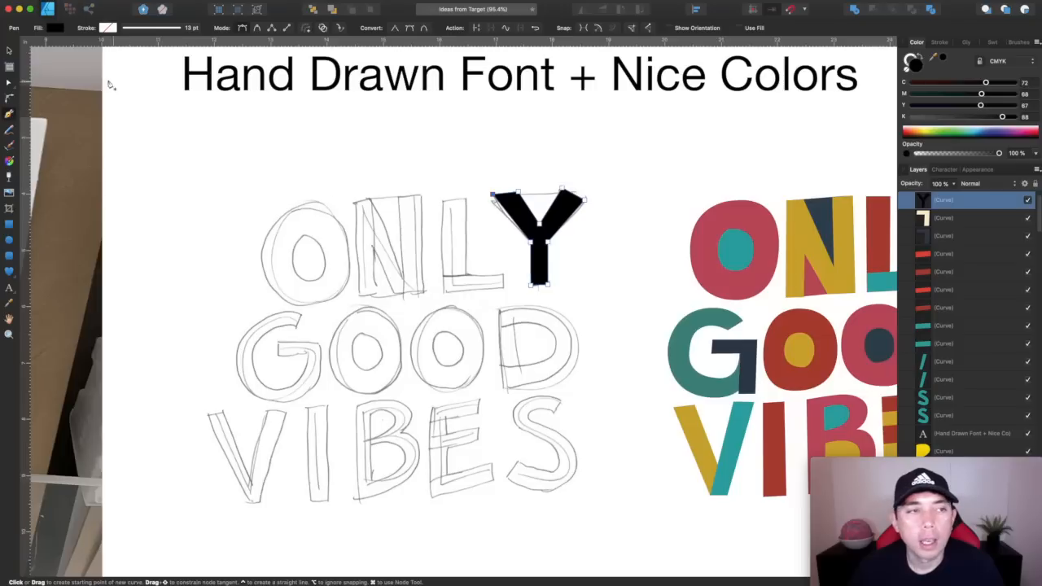
left_click(9, 50)
left_click(636, 144)
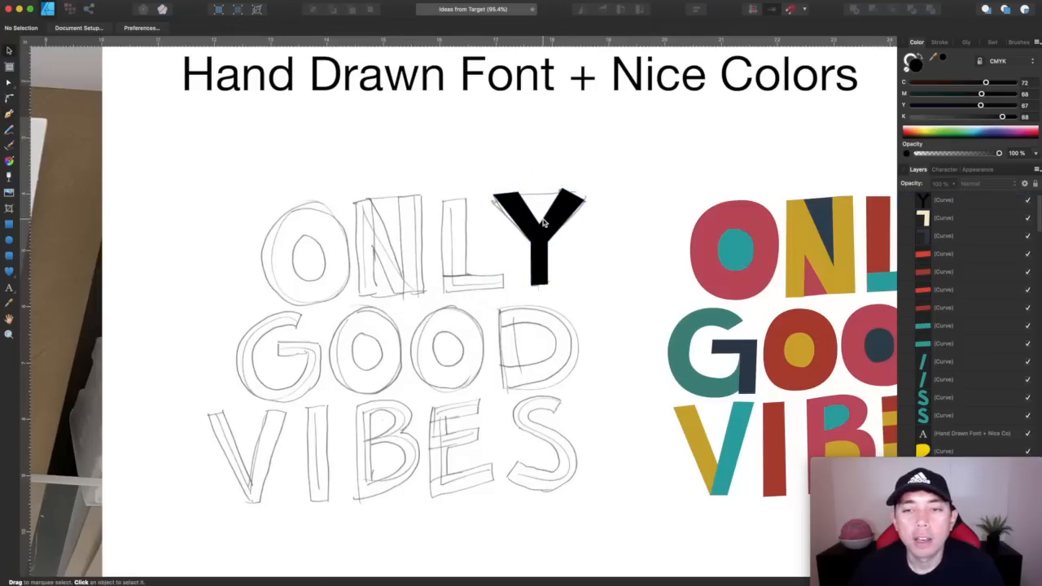
Compare the black Y and the rest of the pencil sketch with the multicolored Only Good Vibes lettering
scroll(736, 303, "right", 6)
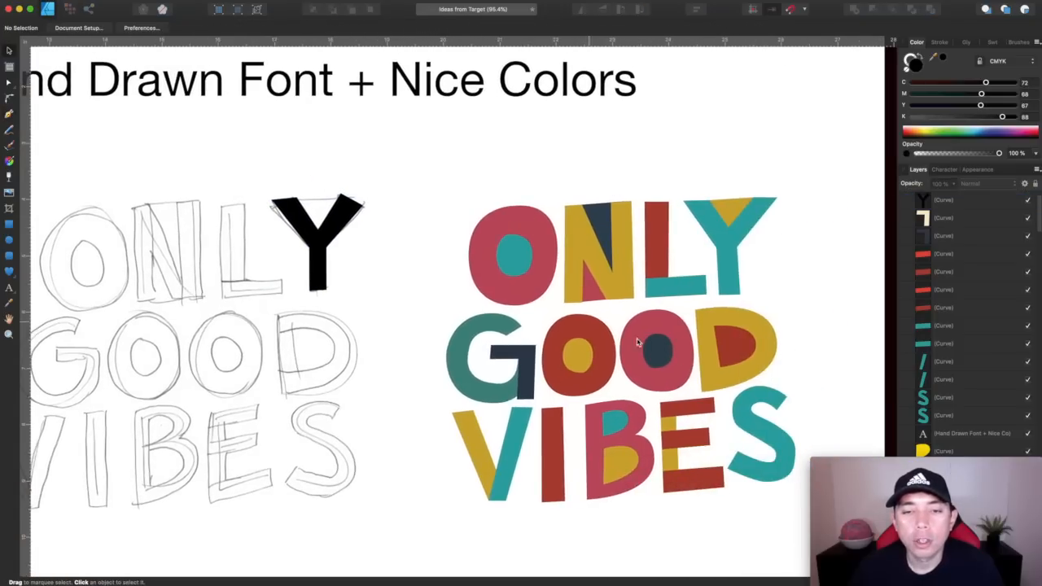
scroll(724, 376, "down", 2)
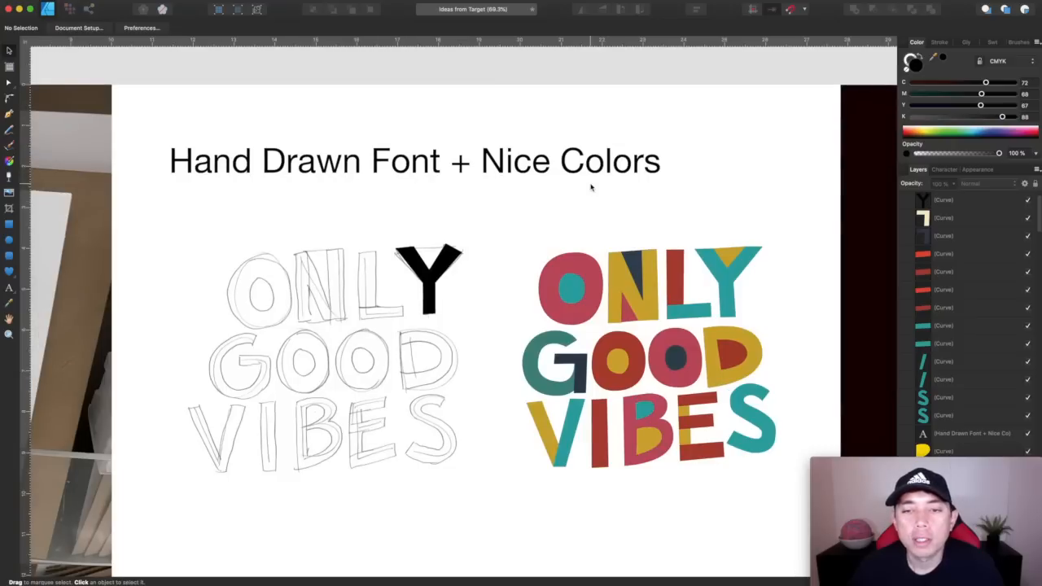
scroll(590, 187, "down", 2)
scroll(590, 187, "right", 2)
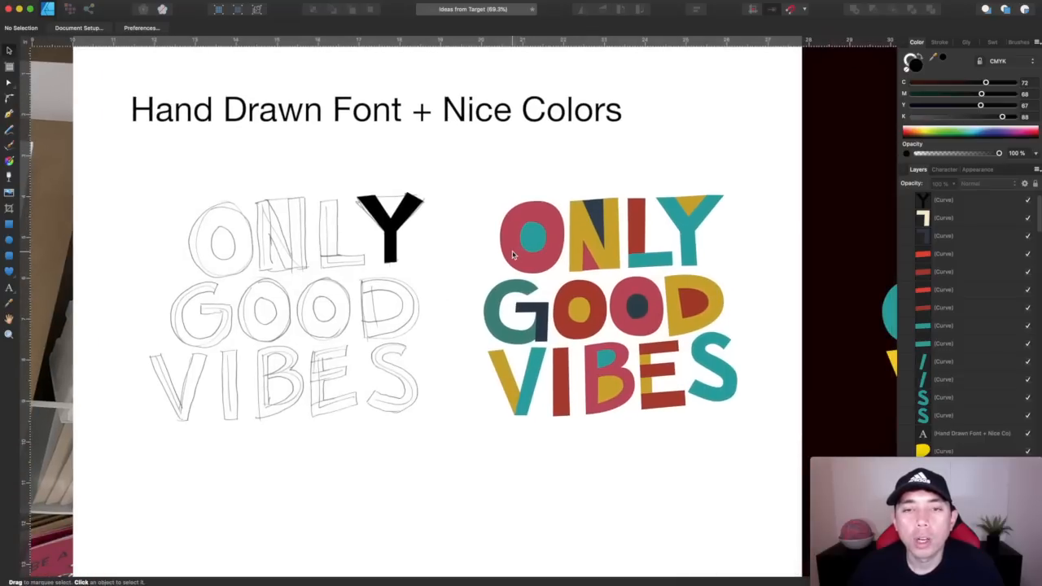
scroll(513, 255, "down", 1)
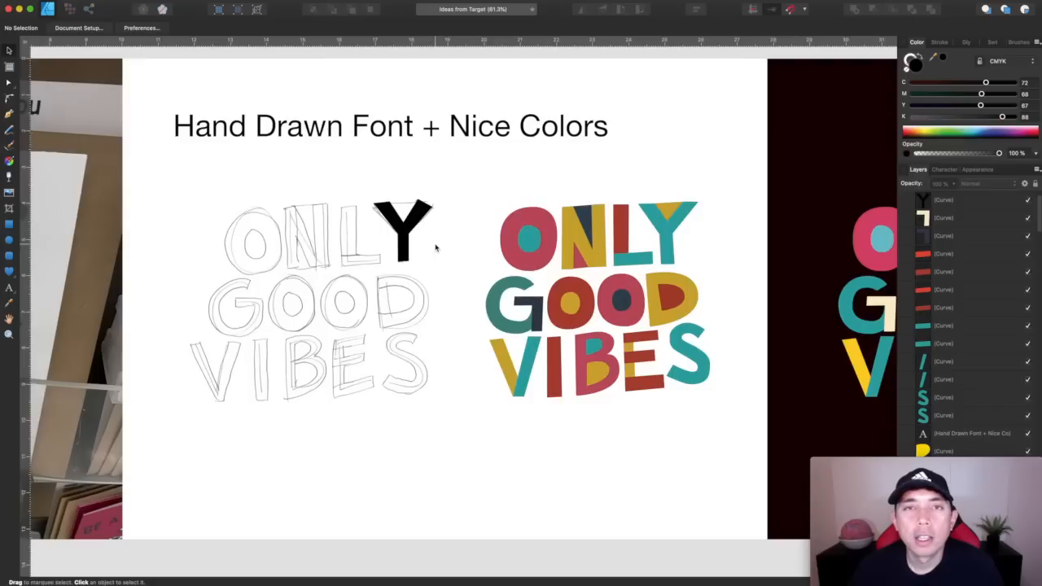
left_click(397, 222)
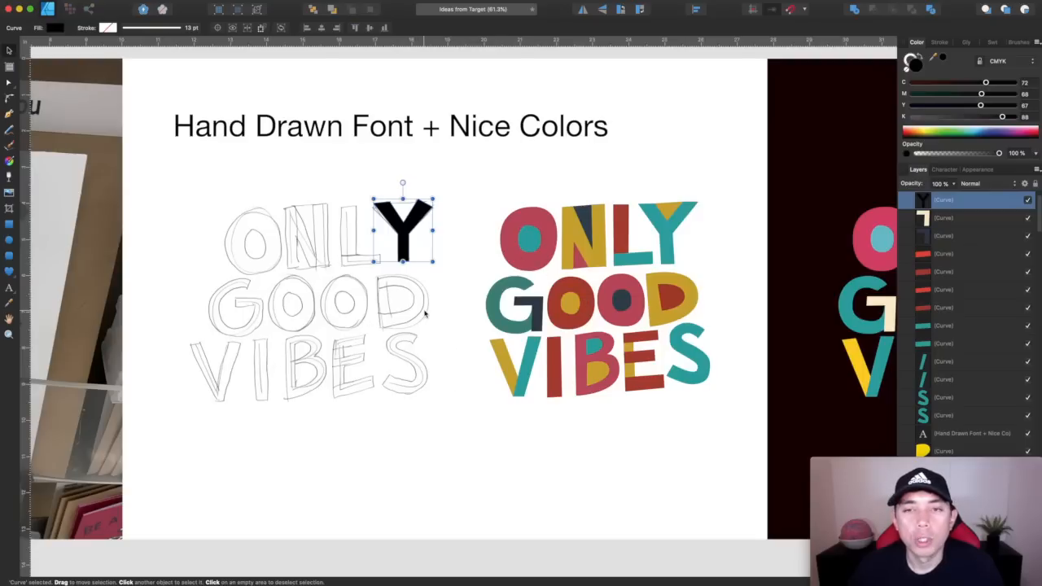
scroll(426, 315, "right", 5)
scroll(424, 314, "down", 2)
scroll(425, 314, "left", 2)
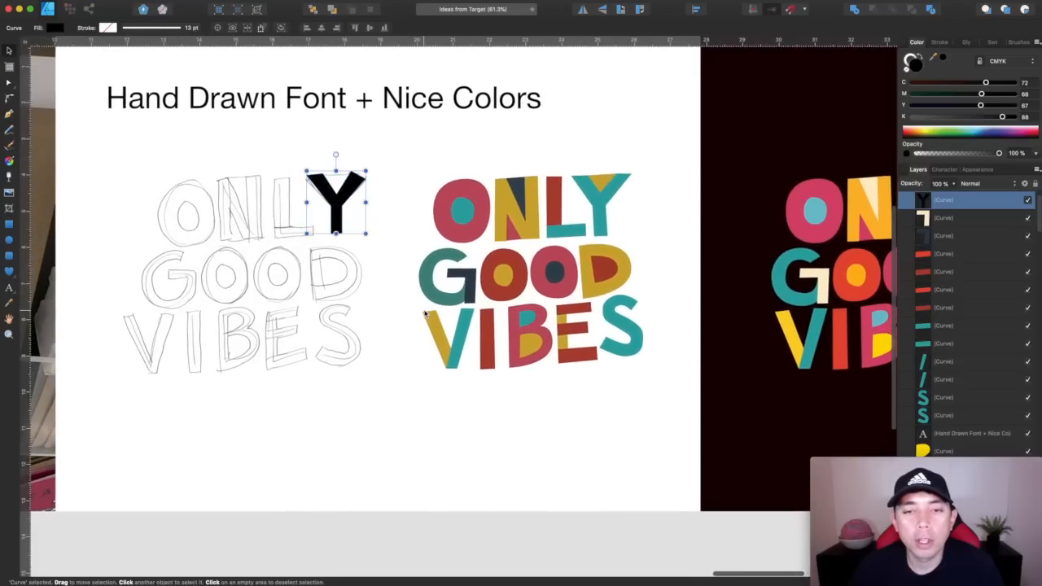
scroll(425, 314, "left", 4)
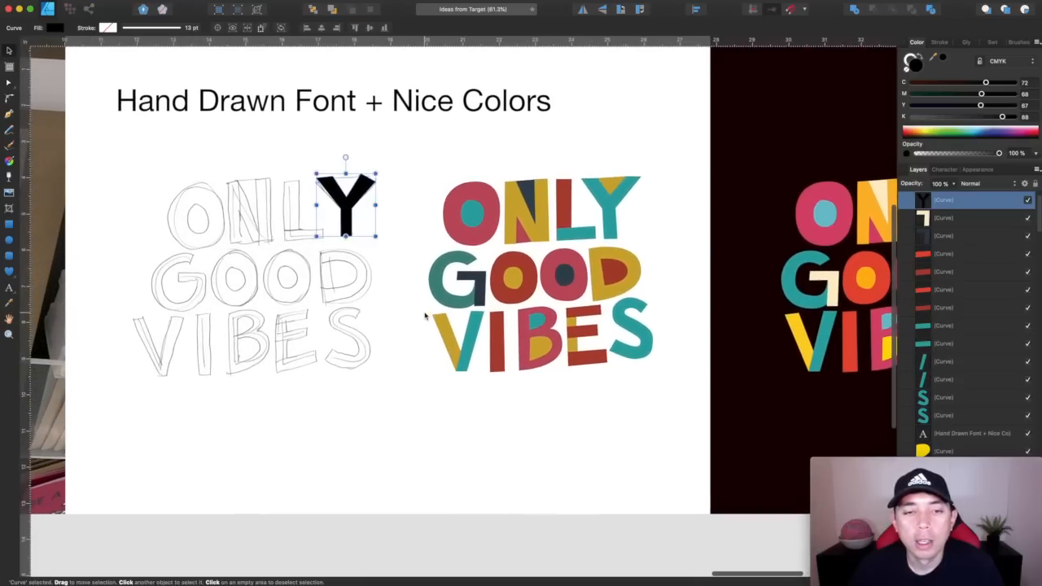
Compare the Miss Your Hugs card's lettering and colors with the Only Good Vibes sketch and its white- and dark-background versions
scroll(448, 318, "down", 4)
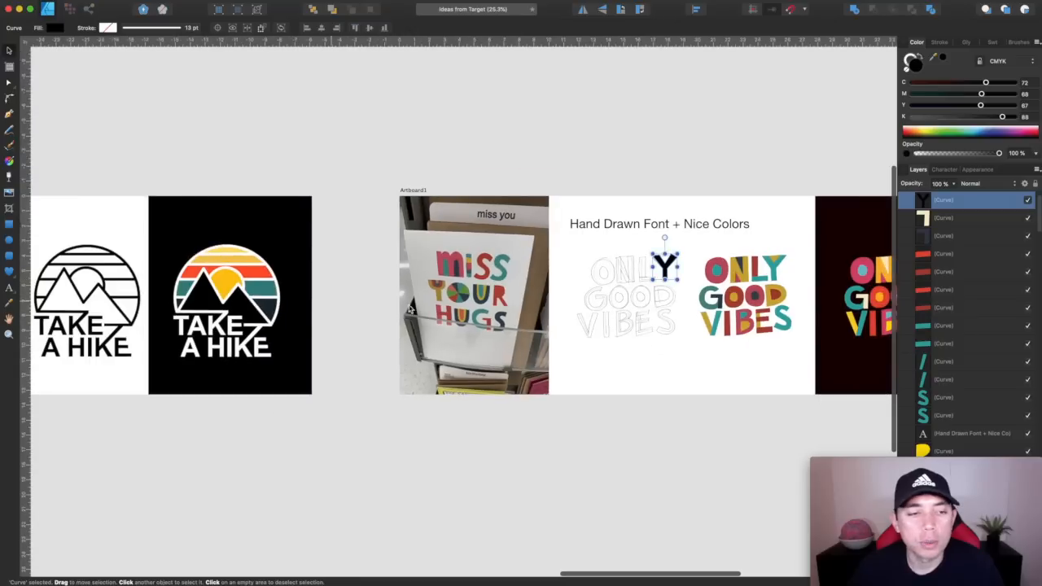
scroll(712, 353, "right", 2)
scroll(712, 353, "up", 1)
scroll(684, 343, "up", 5)
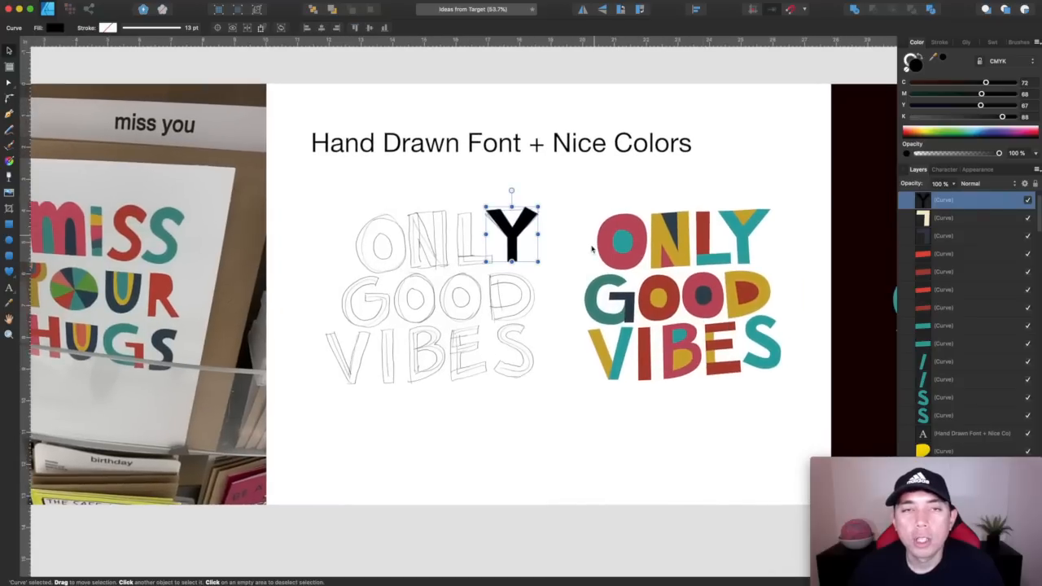
scroll(589, 275, "left", 3)
scroll(585, 275, "down", 1)
scroll(591, 277, "down", 1)
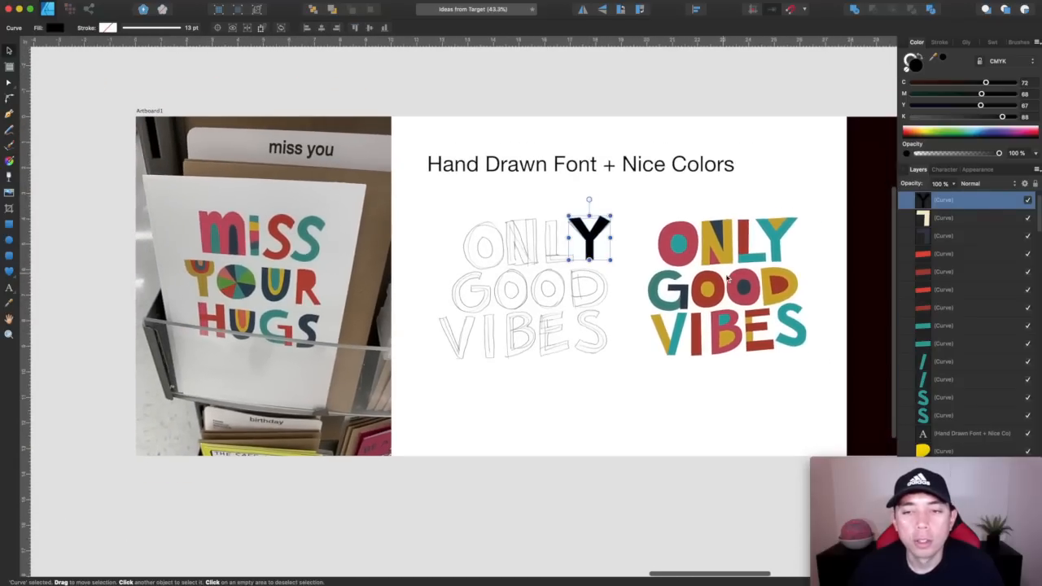
scroll(603, 325, "right", 3)
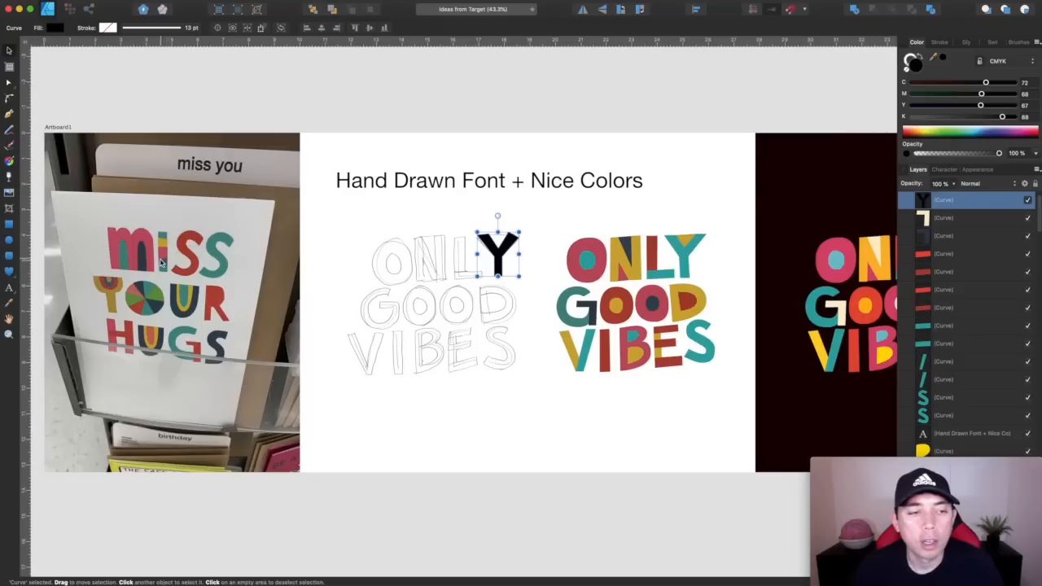
scroll(529, 341, "right", 5)
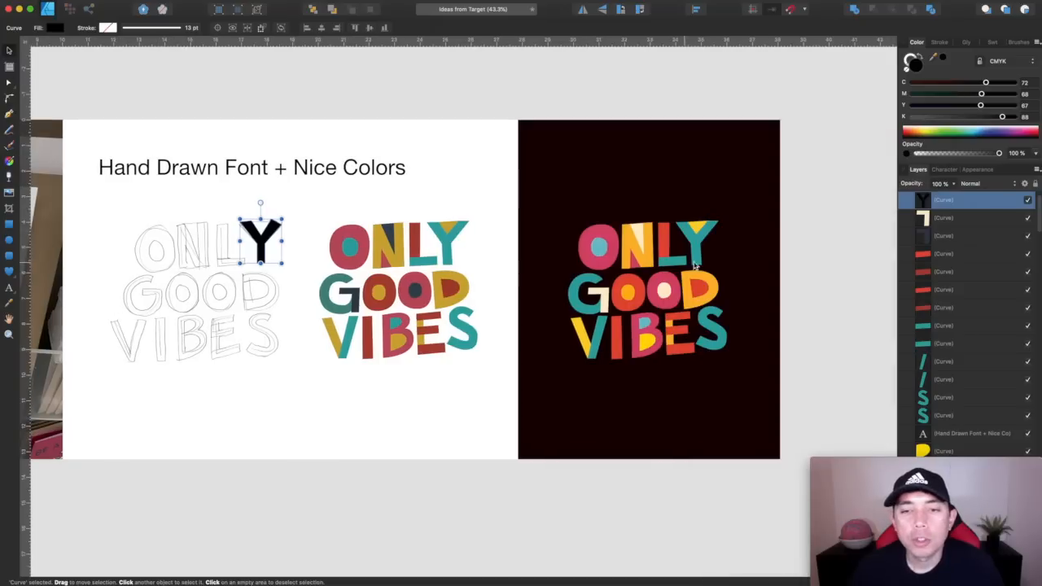
scroll(722, 367, "left", 5)
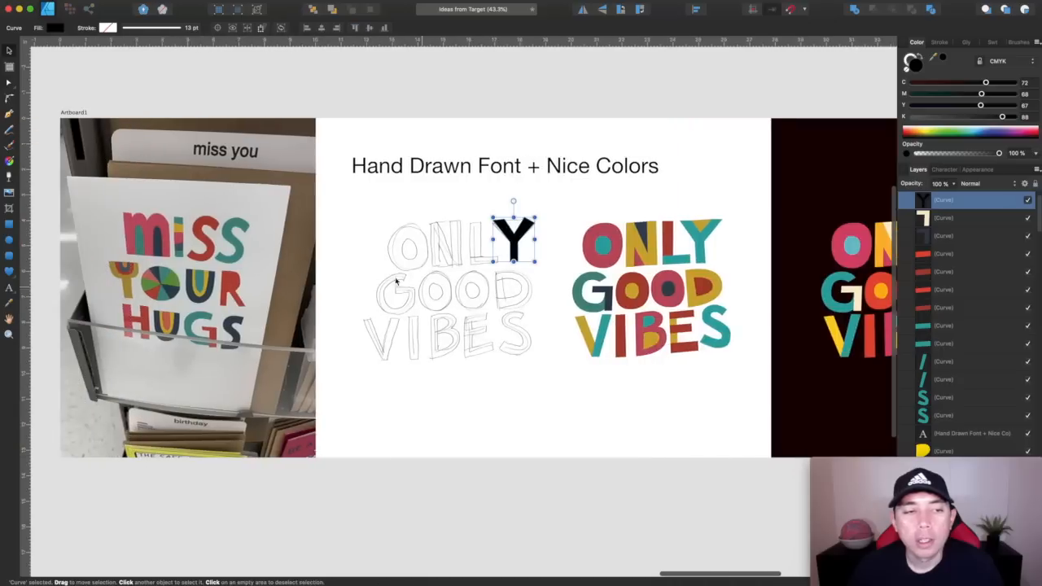
scroll(480, 349, "right", 4)
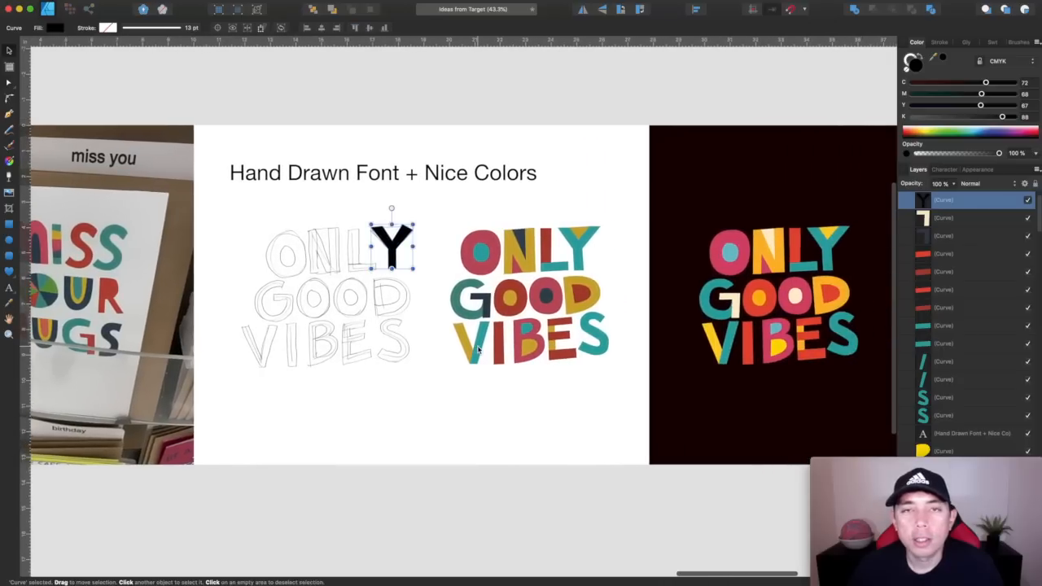
scroll(479, 348, "right", 1)
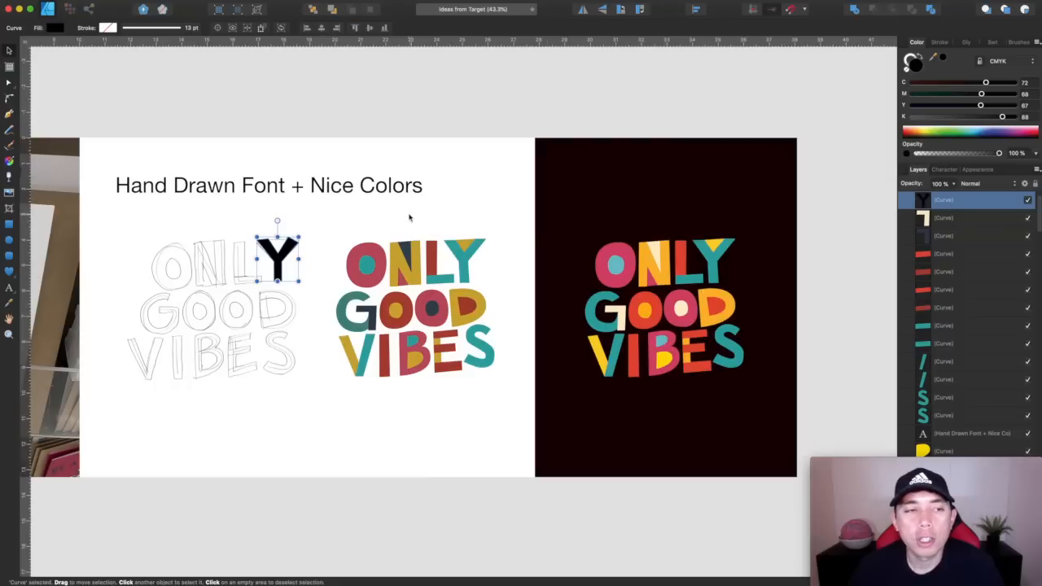
Review the example artboards from Hand Drawn Font back through Line Drawing + Circle and Vintage Font + Hidden Word to Sports Arch + Number
scroll(597, 234, "down", 3)
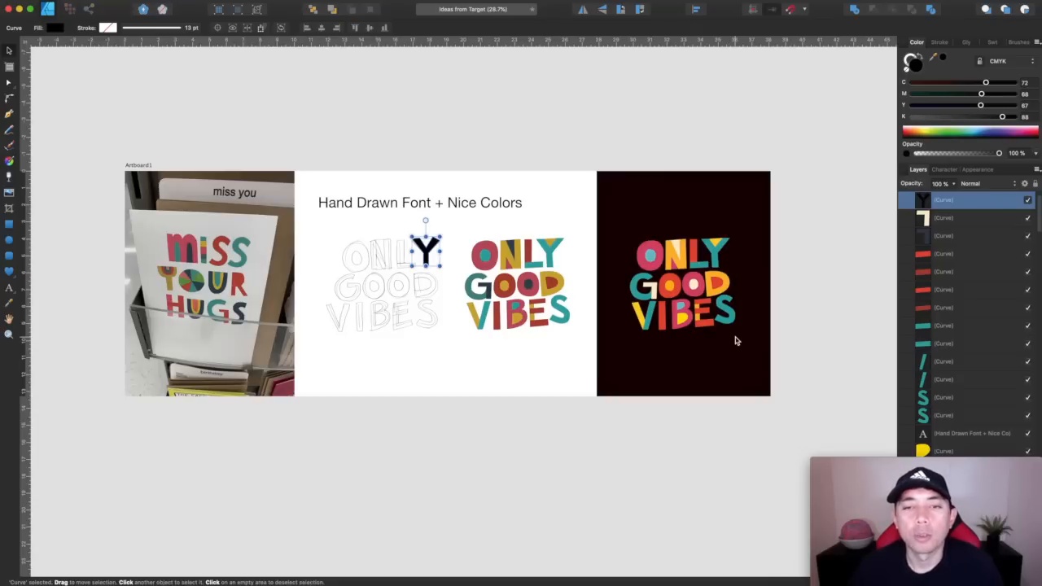
scroll(735, 341, "down", 2)
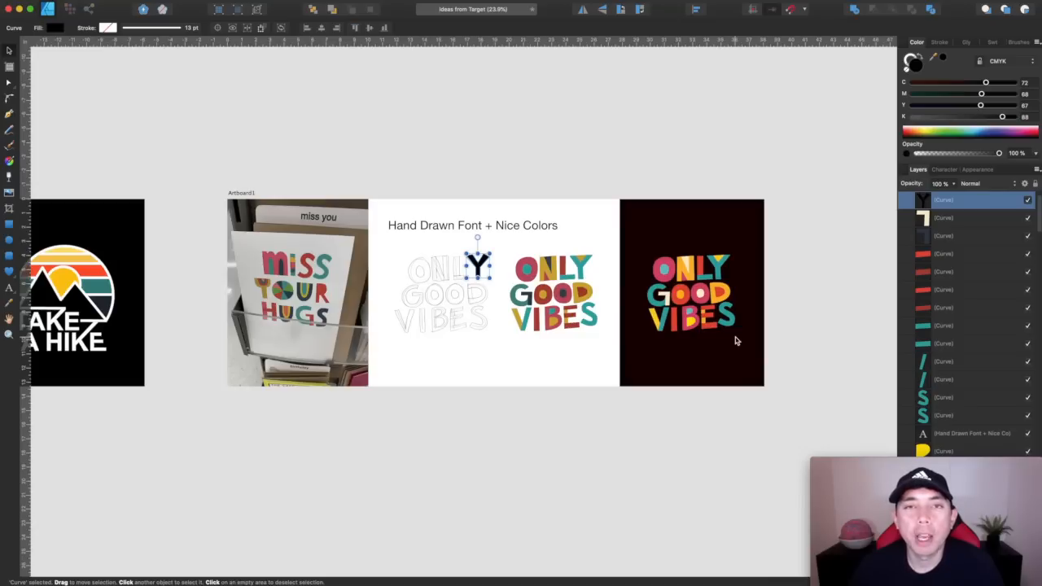
scroll(735, 341, "up", 1)
scroll(735, 341, "right", 1)
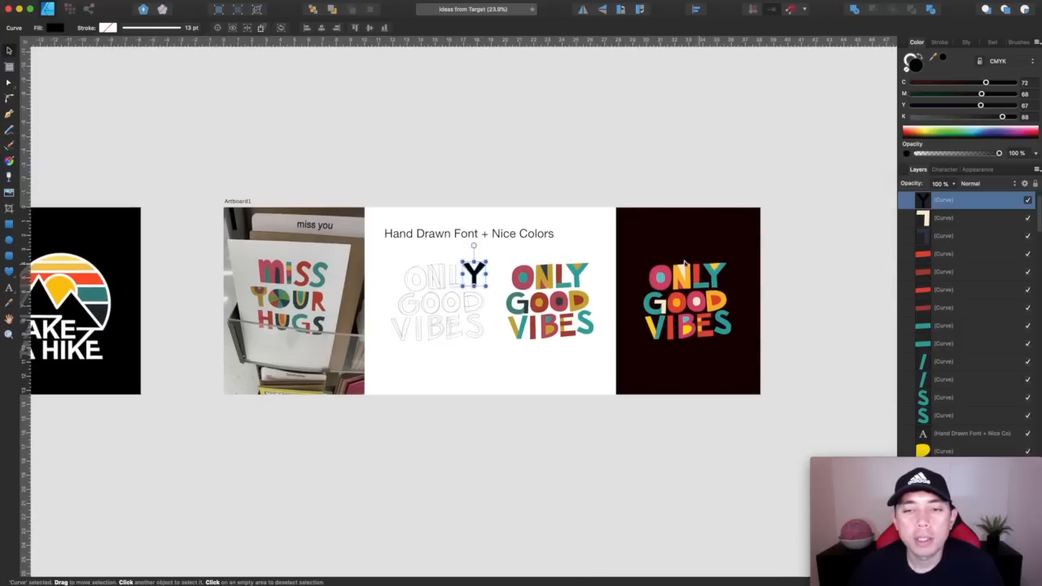
scroll(619, 302, "left", 10)
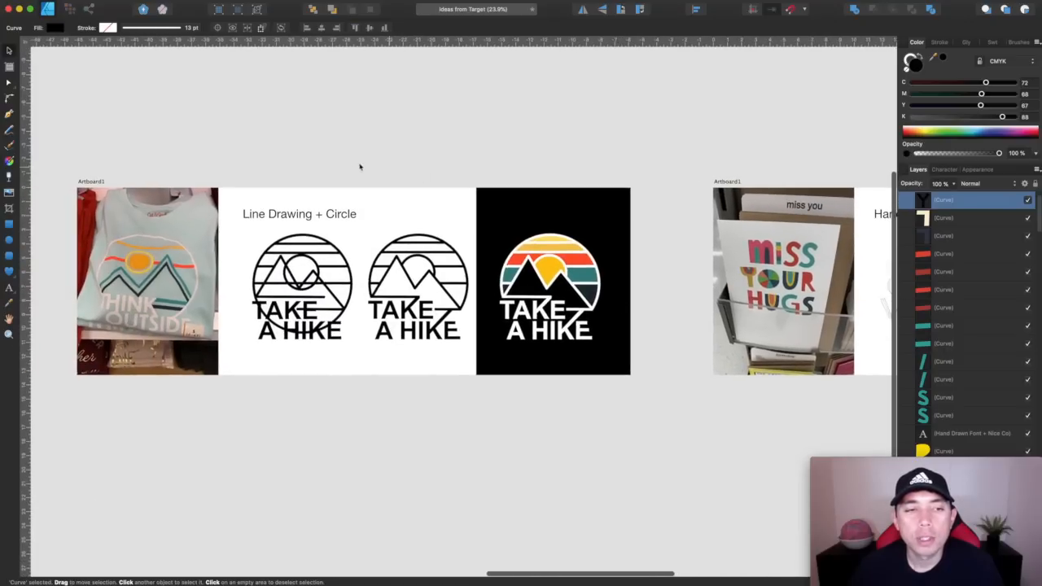
scroll(580, 260, "left", 10)
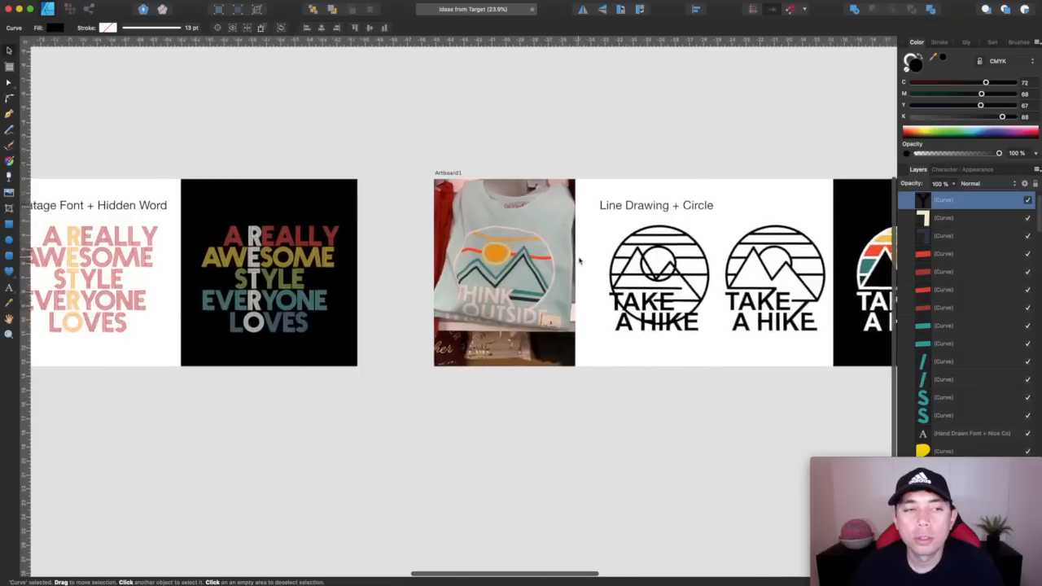
scroll(580, 261, "left", 8)
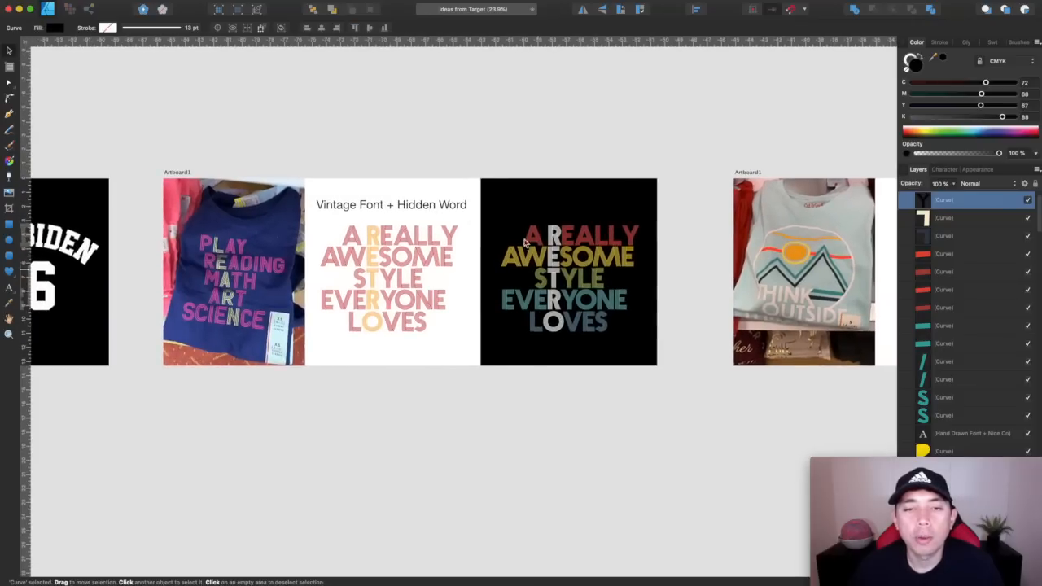
scroll(494, 174, "left", 15)
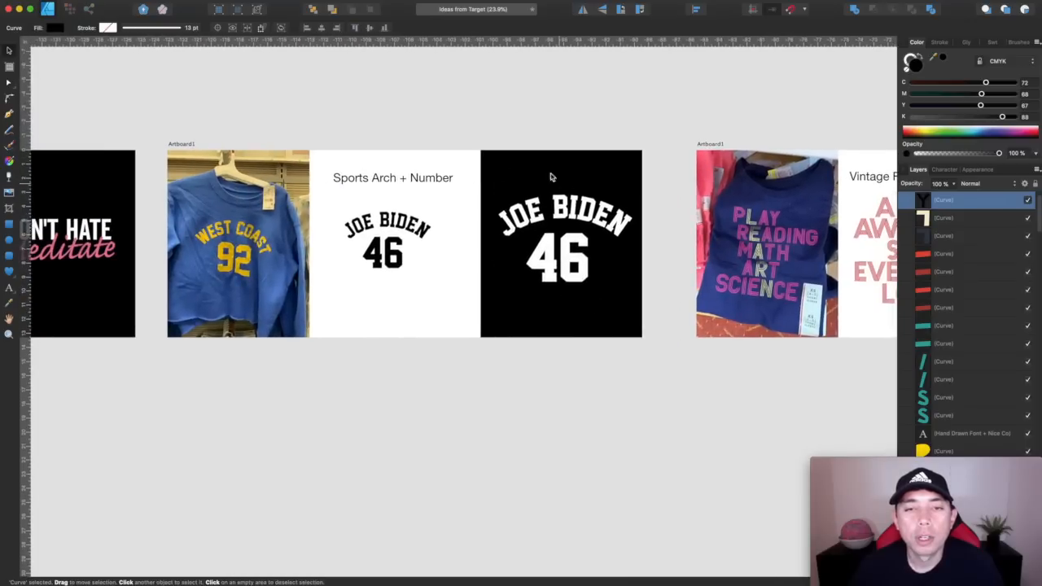
Examine the San Serif + Cursive example and select the pink Meditate text on its black background
scroll(380, 126, "left", 3)
scroll(381, 126, "up", 2)
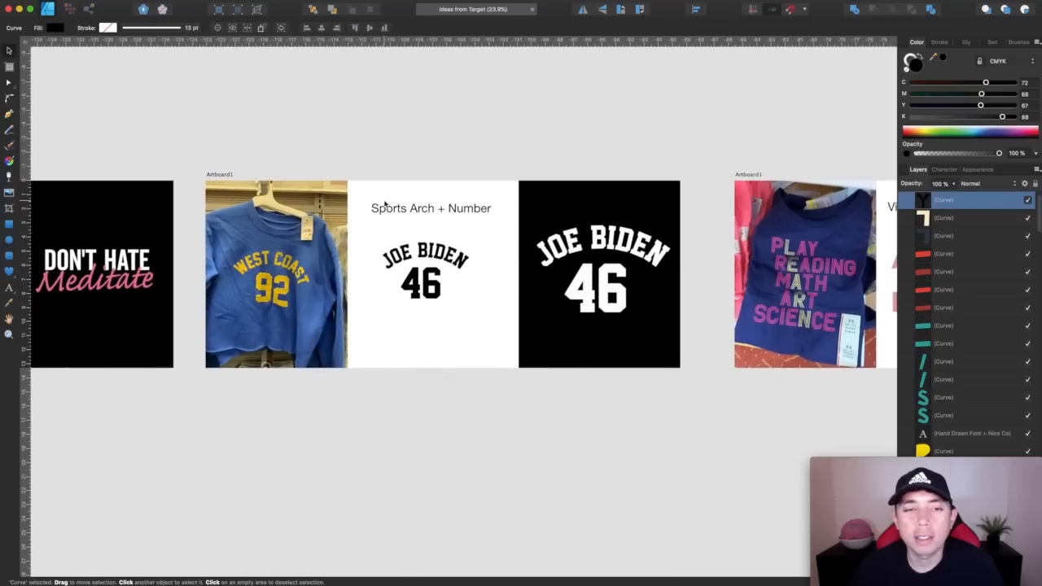
scroll(654, 205, "left", 8)
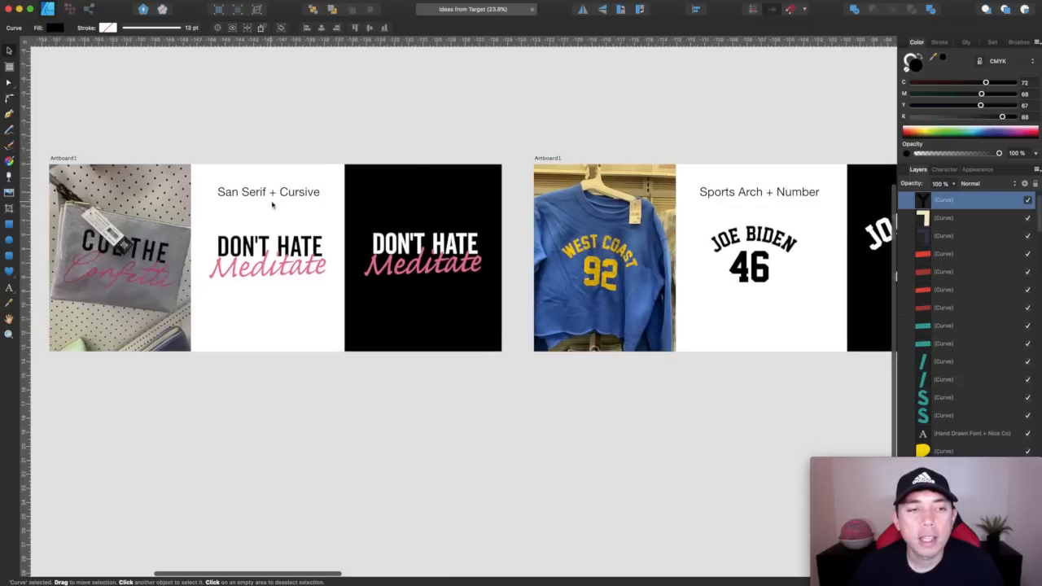
left_click(469, 264)
scroll(468, 264, "up", 2)
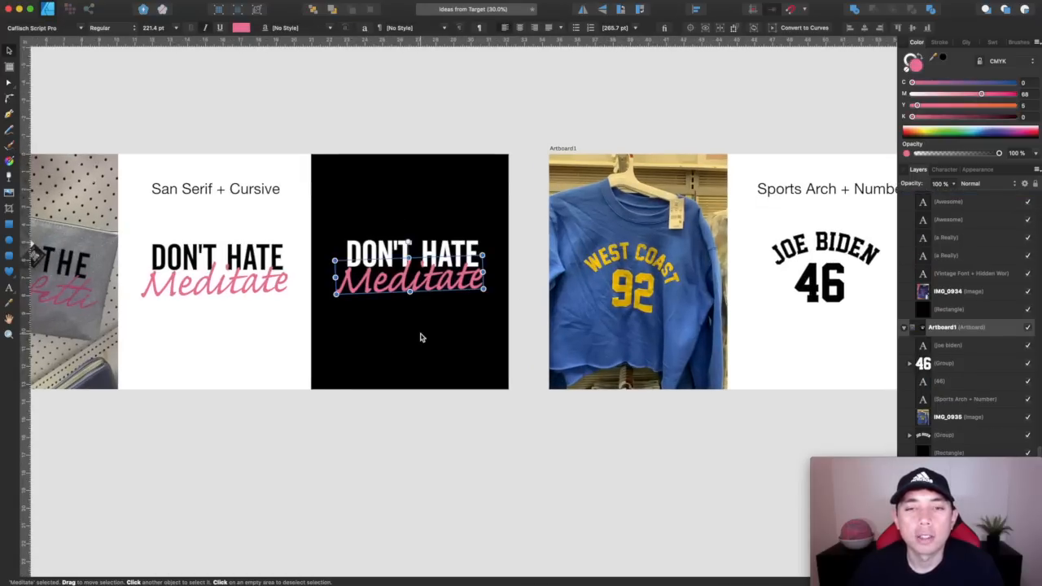
Review all five example artboards together, from San Serif + Cursive through to Hand Drawn Font + Nice Colors
scroll(421, 338, "down", 5)
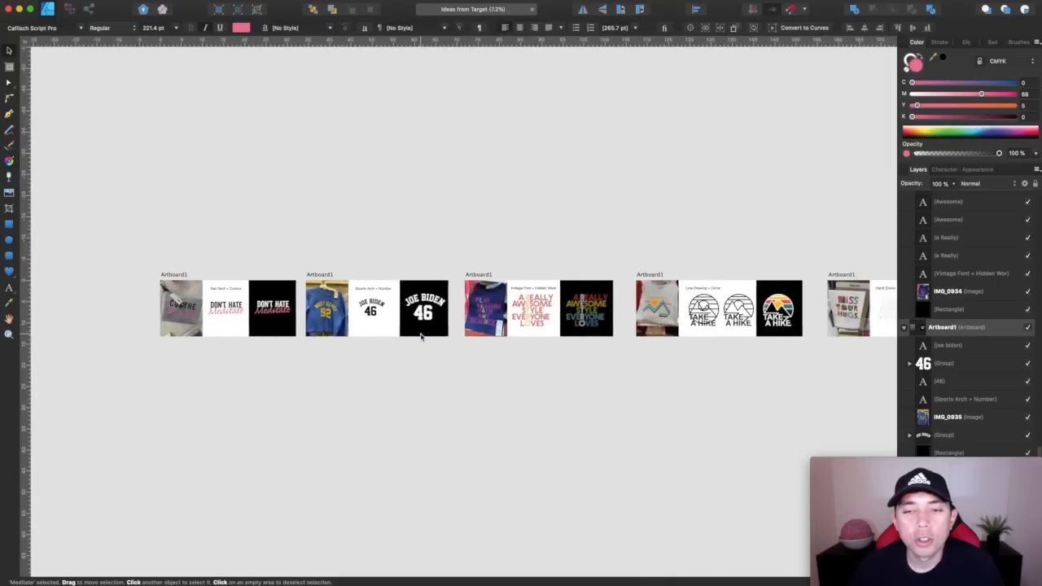
scroll(421, 337, "right", 3)
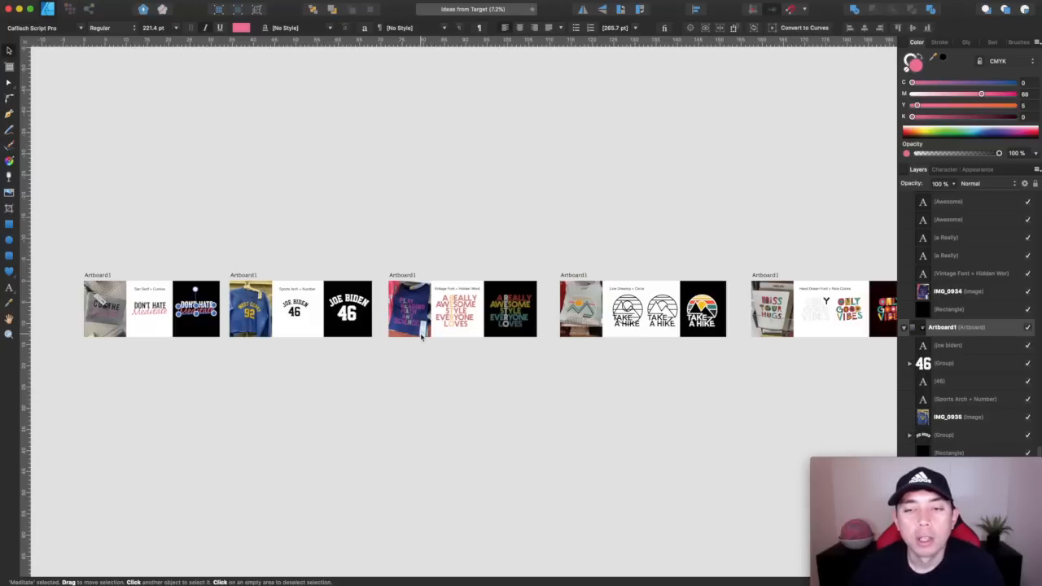
scroll(421, 336, "right", 3)
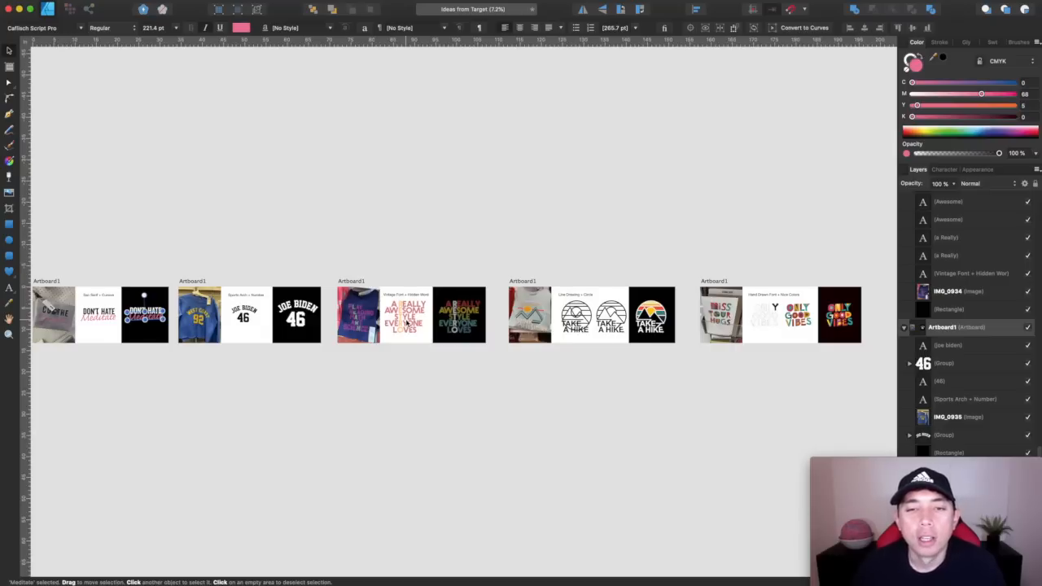
scroll(407, 323, "left", 3)
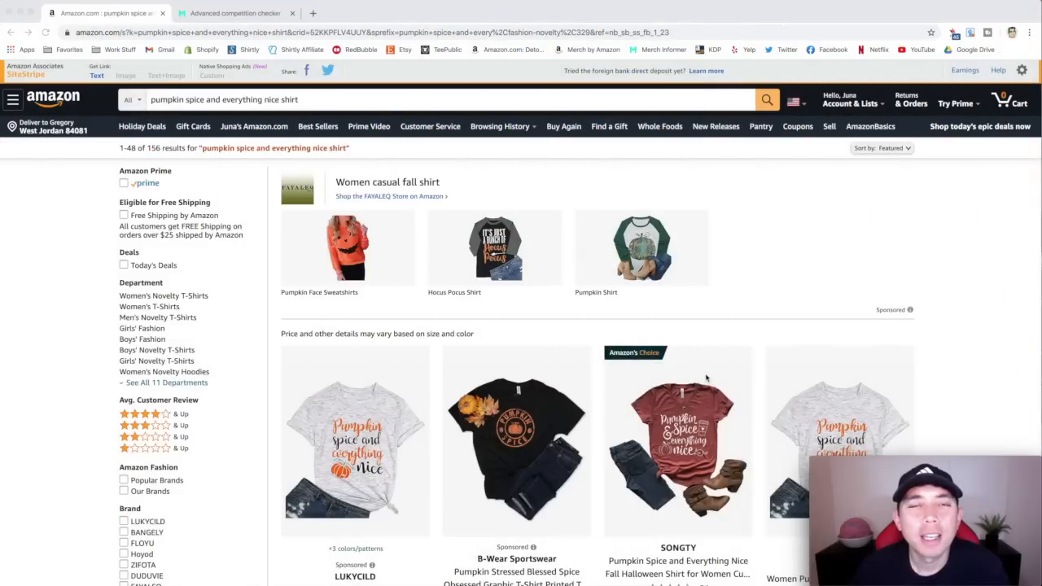
Switch to Amazon and examine the shirt designs, prices and sales ranks in the "pumpkin spice and everything nice shirt" results
scroll(707, 378, "down", 3)
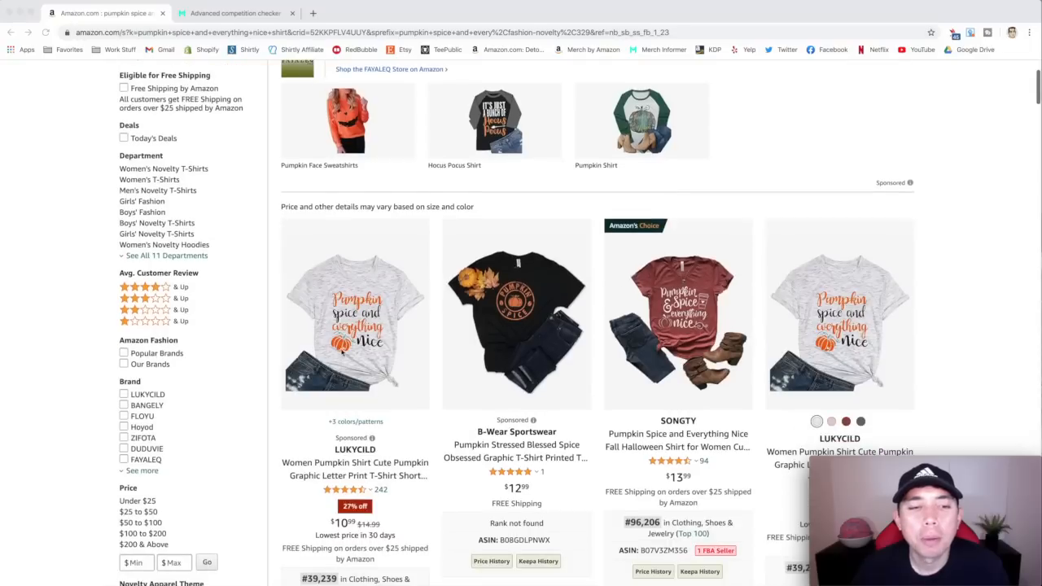
scroll(505, 336, "down", 2)
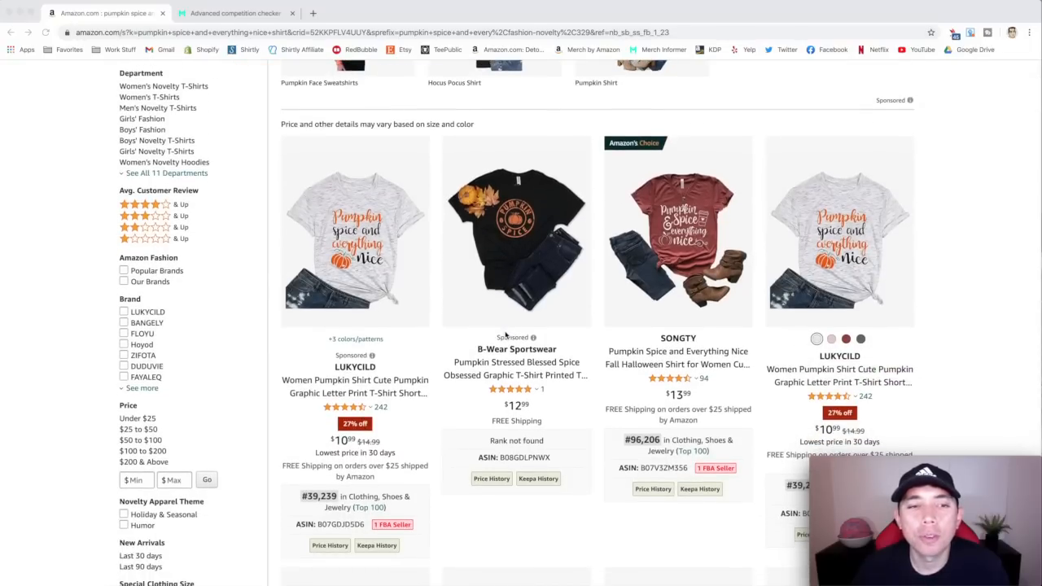
scroll(505, 334, "down", 3)
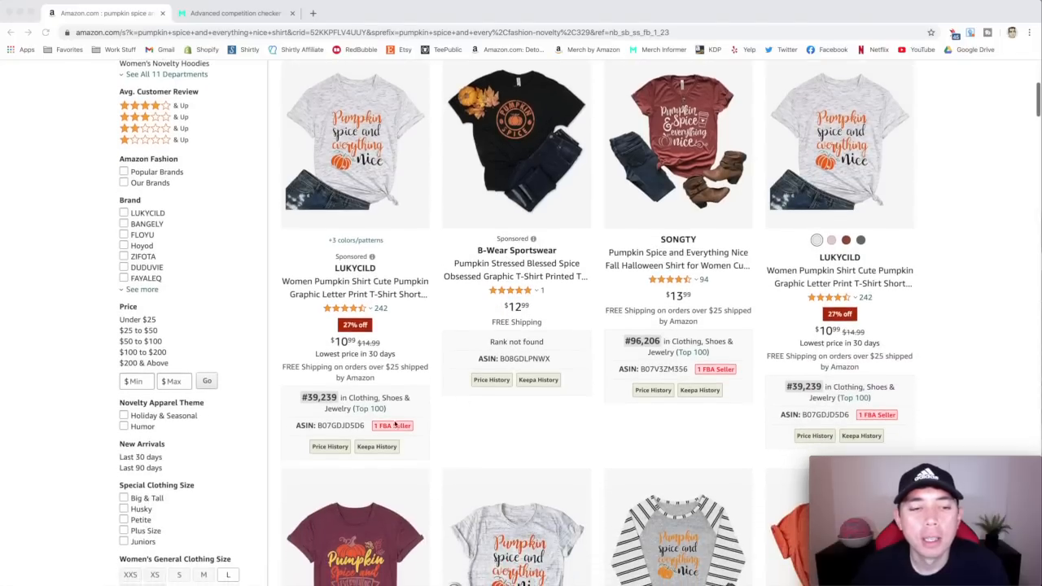
scroll(720, 356, "down", 4)
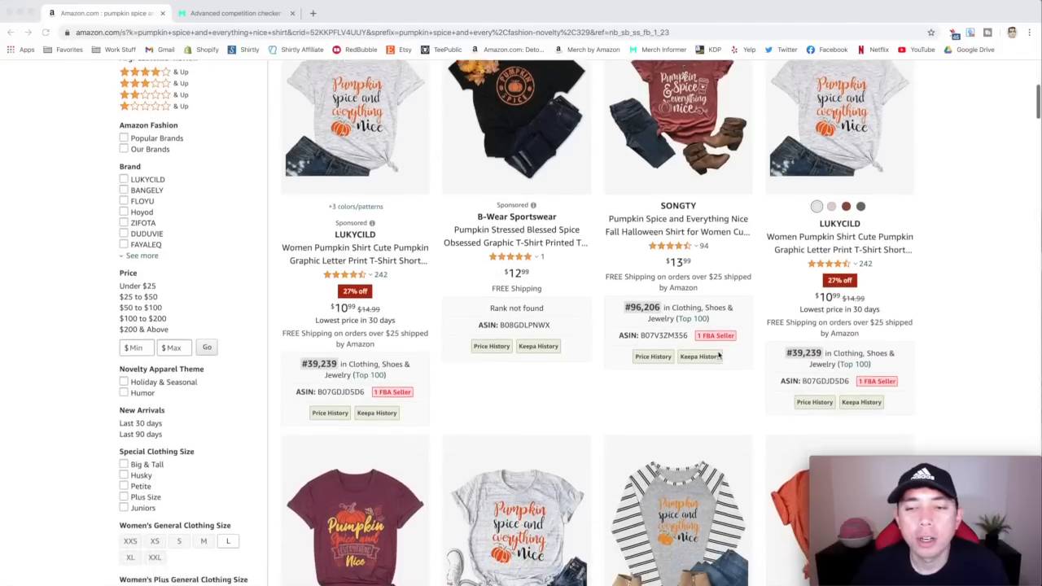
scroll(733, 391, "down", 6)
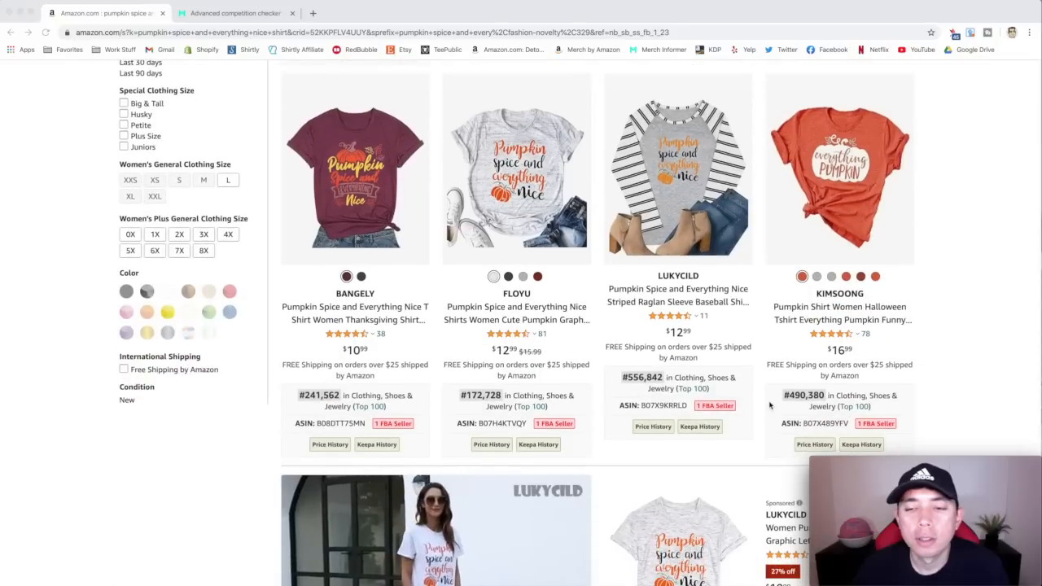
scroll(769, 405, "down", 2)
scroll(770, 404, "down", 10)
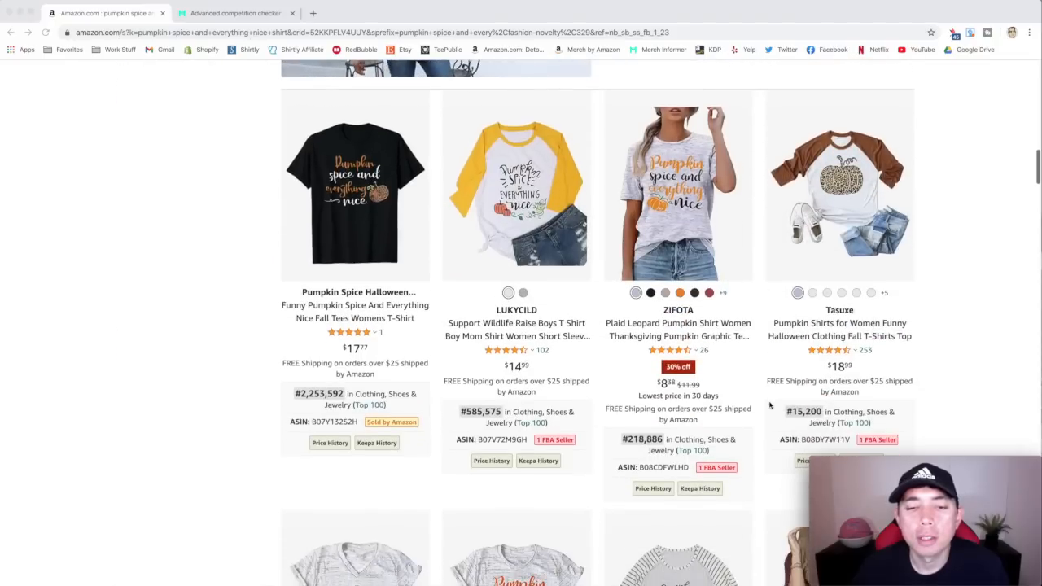
scroll(355, 367, "down", 10)
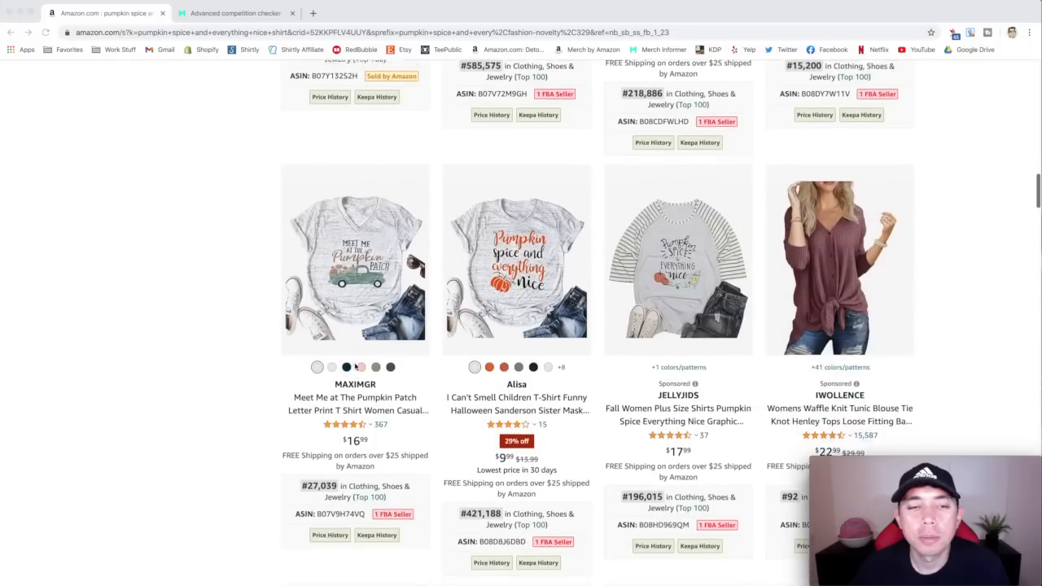
scroll(355, 367, "down", 10)
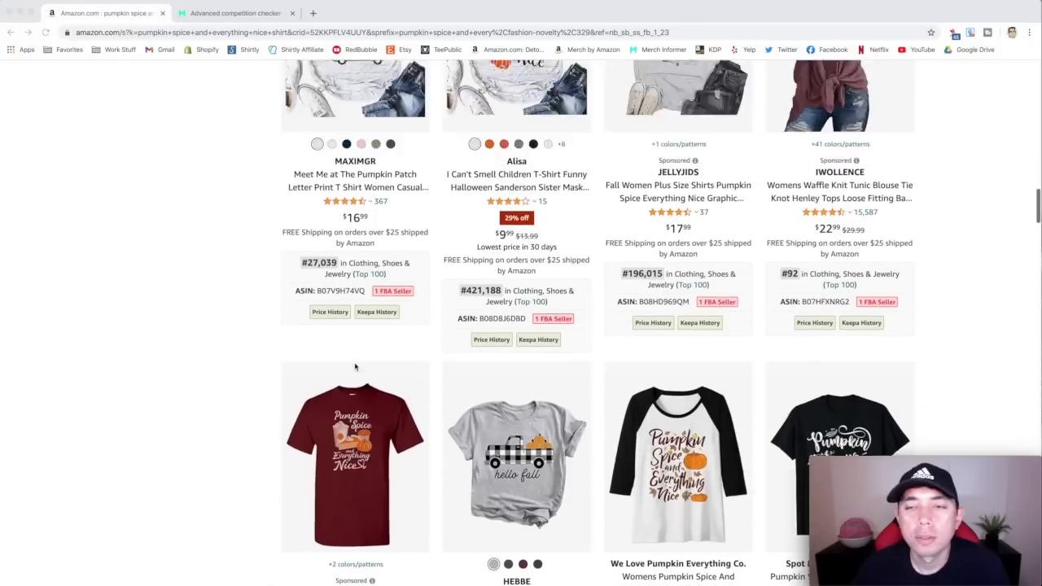
scroll(355, 366, "up", 20)
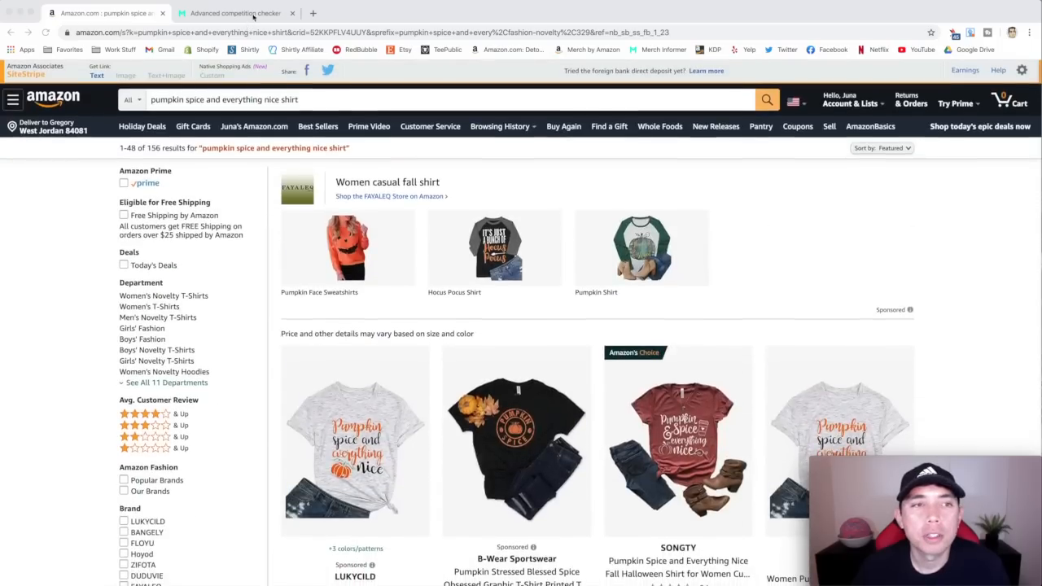
Check the competition score and product counts for "pumpkin spice and everything nice" in Merch Informer, and return to the Amazon results
left_click(255, 13)
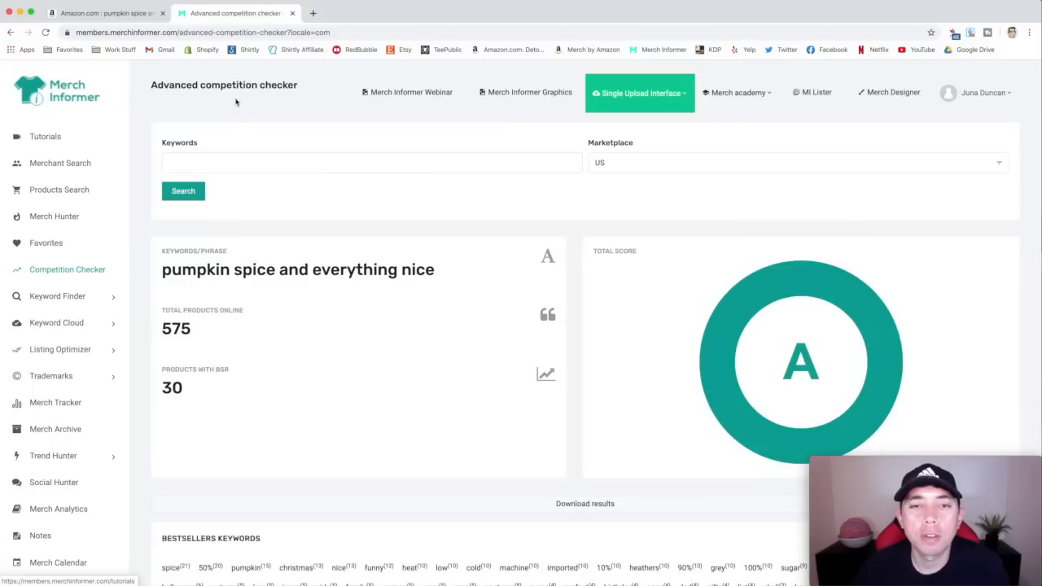
scroll(431, 314, "down", 3)
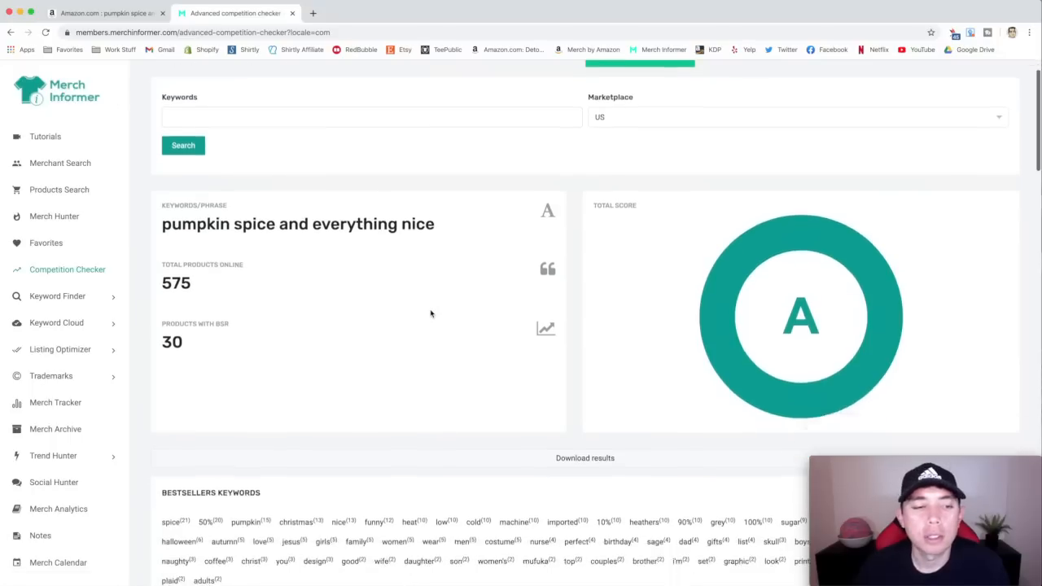
scroll(431, 314, "up", 3)
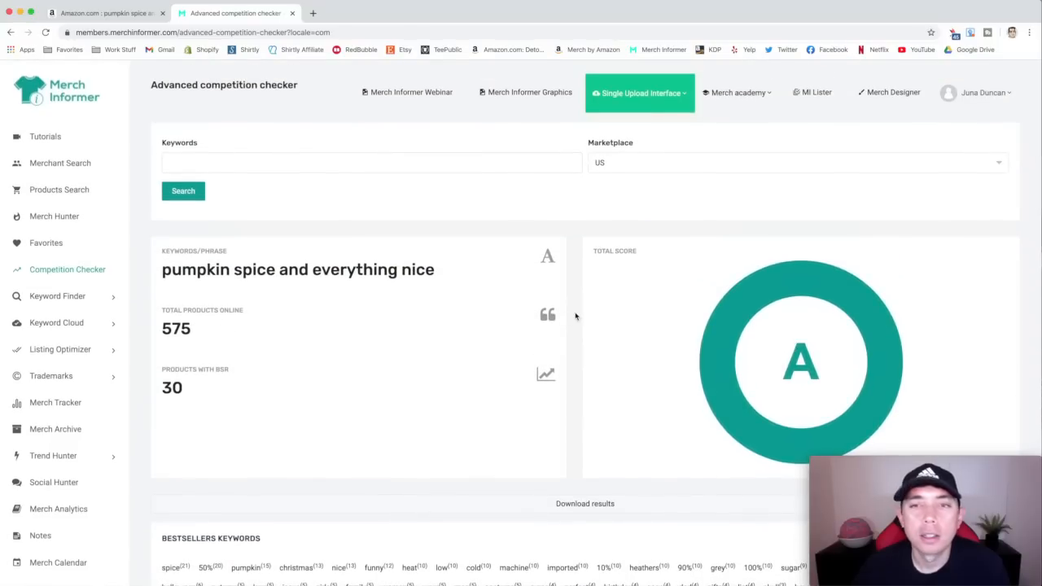
left_click(143, 14)
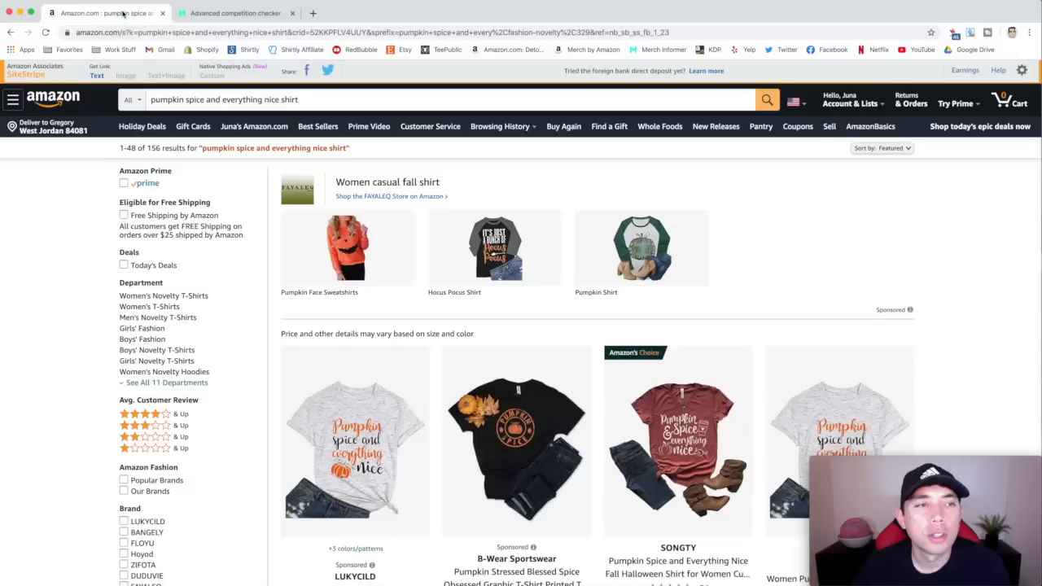